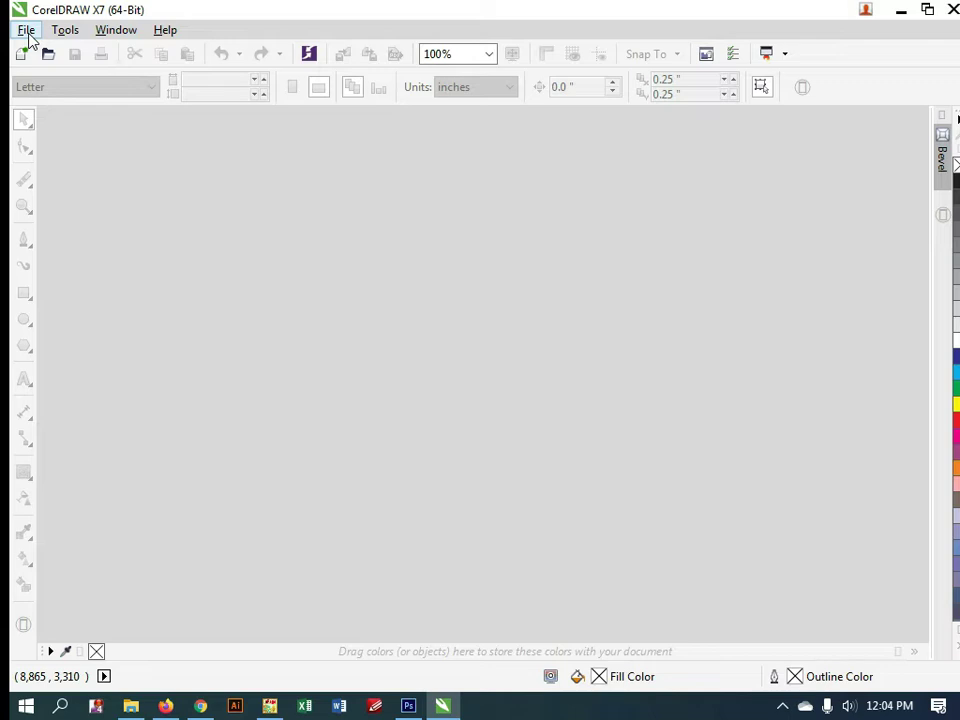
click(27, 32)
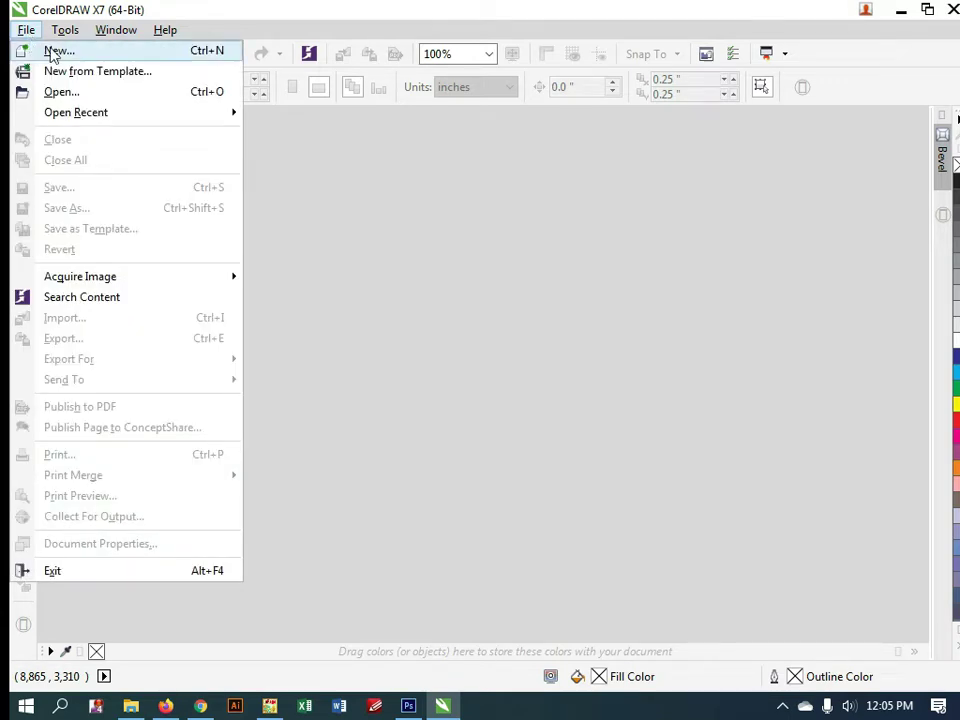
click(172, 40)
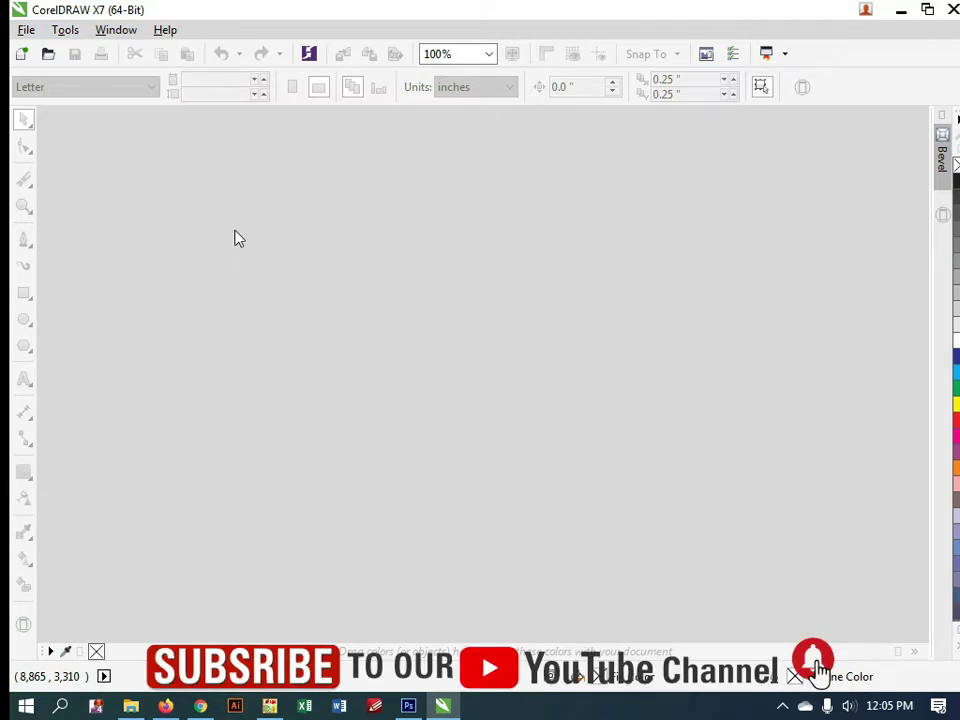
click(27, 31)
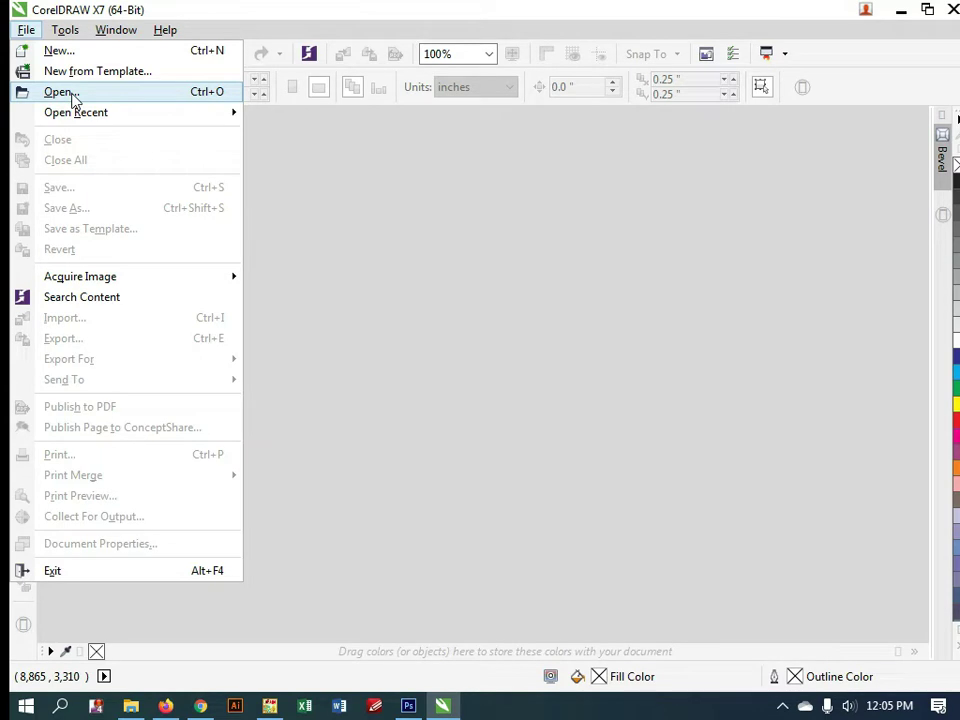
click(109, 97)
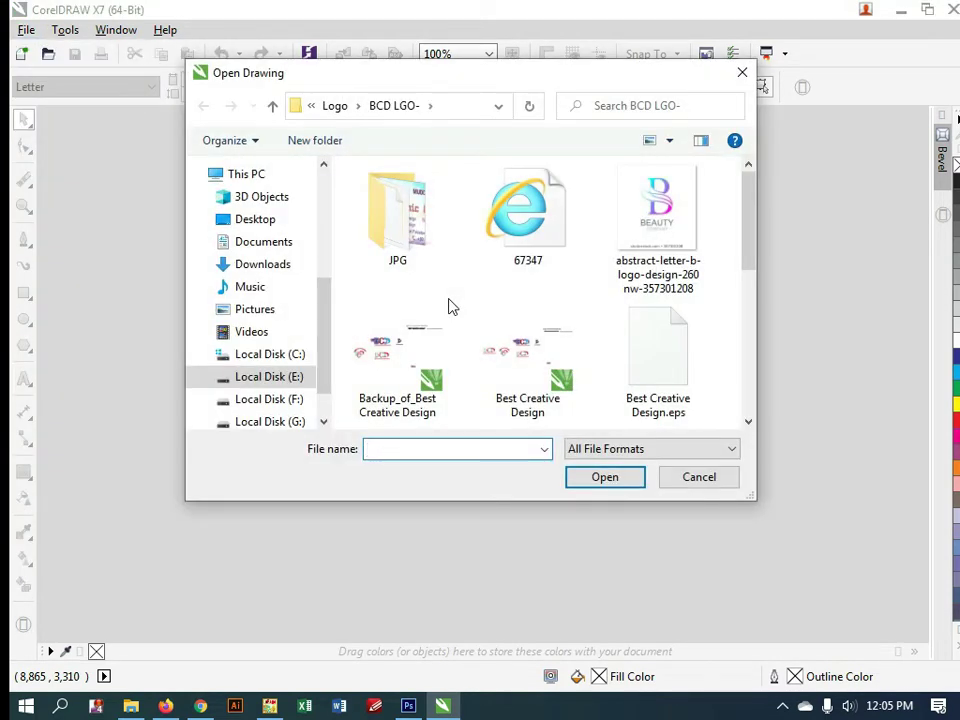
click(742, 73)
Step: Create a new blank Letter-size portrait document, 8.5 by 11 inches
click(28, 30)
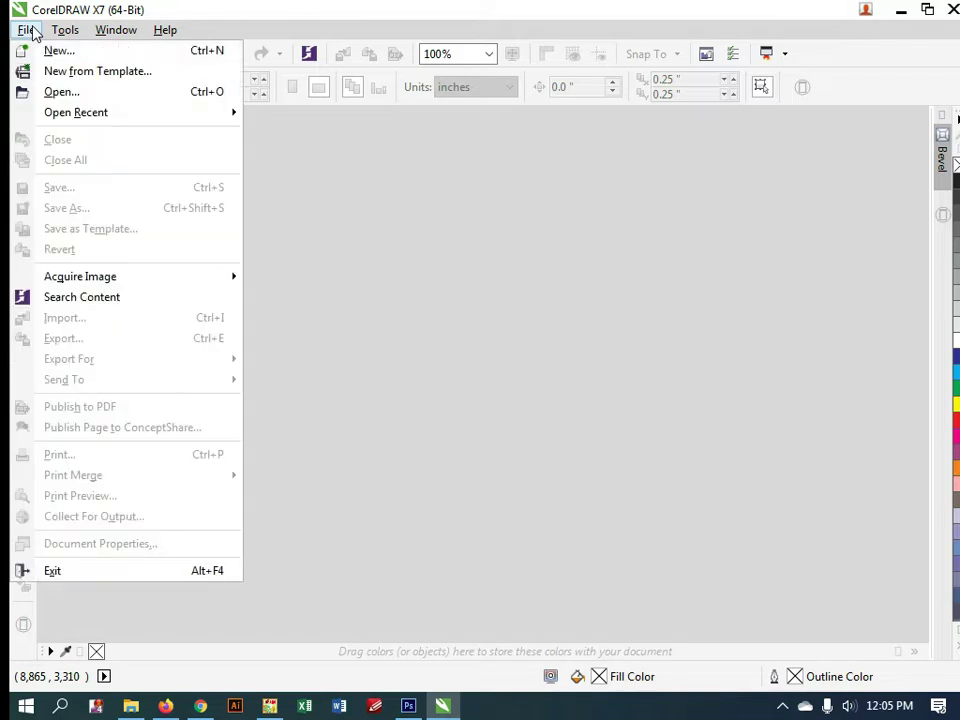
click(199, 54)
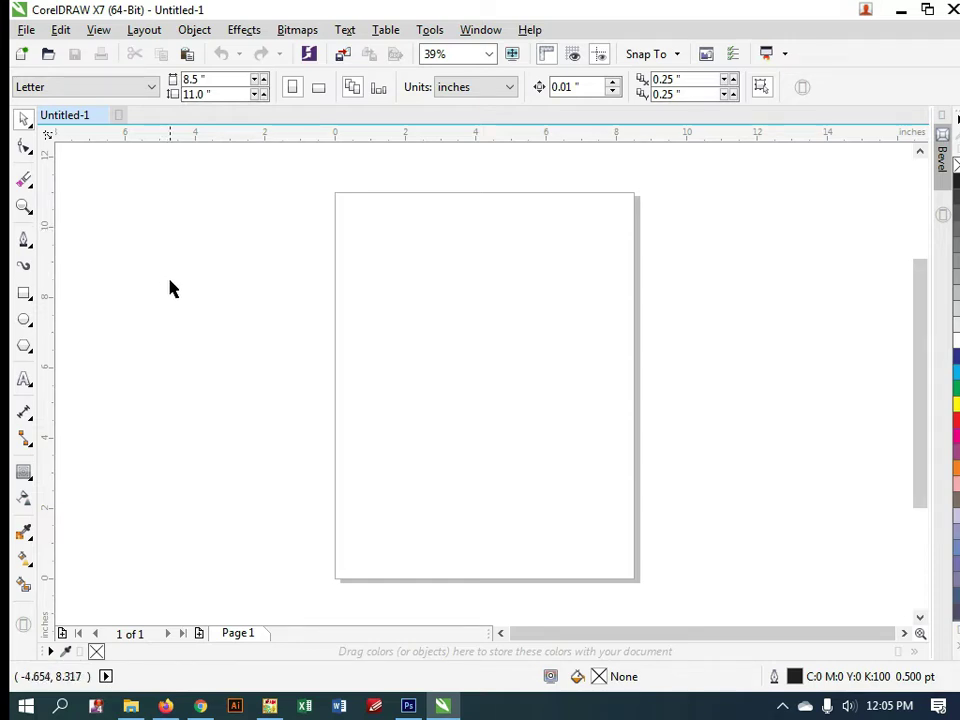
click(33, 133)
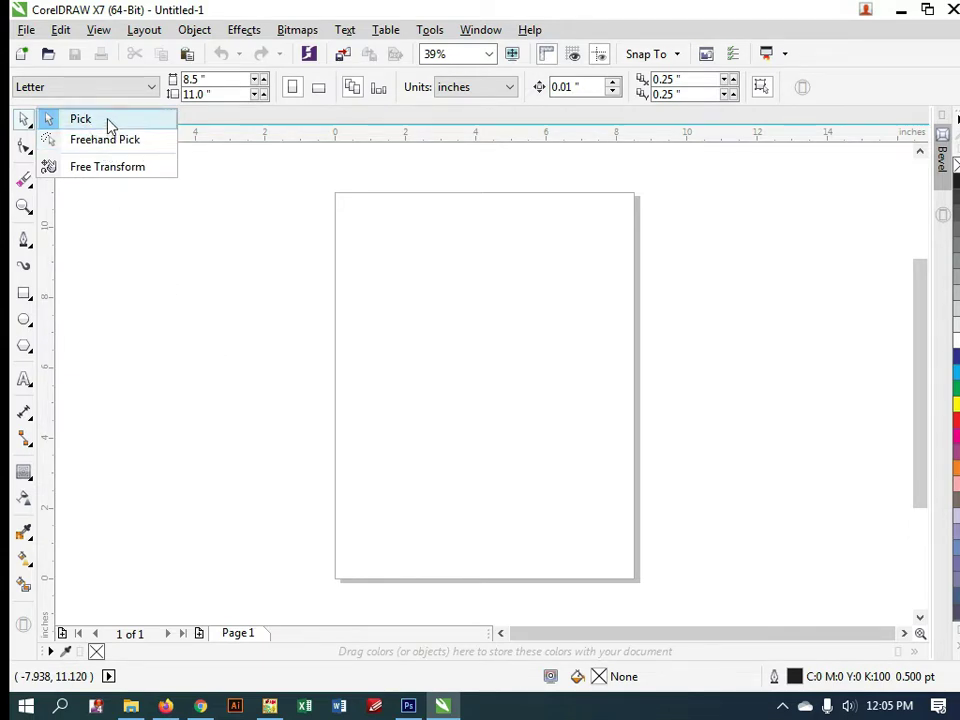
click(107, 122)
click(22, 120)
click(82, 140)
click(24, 122)
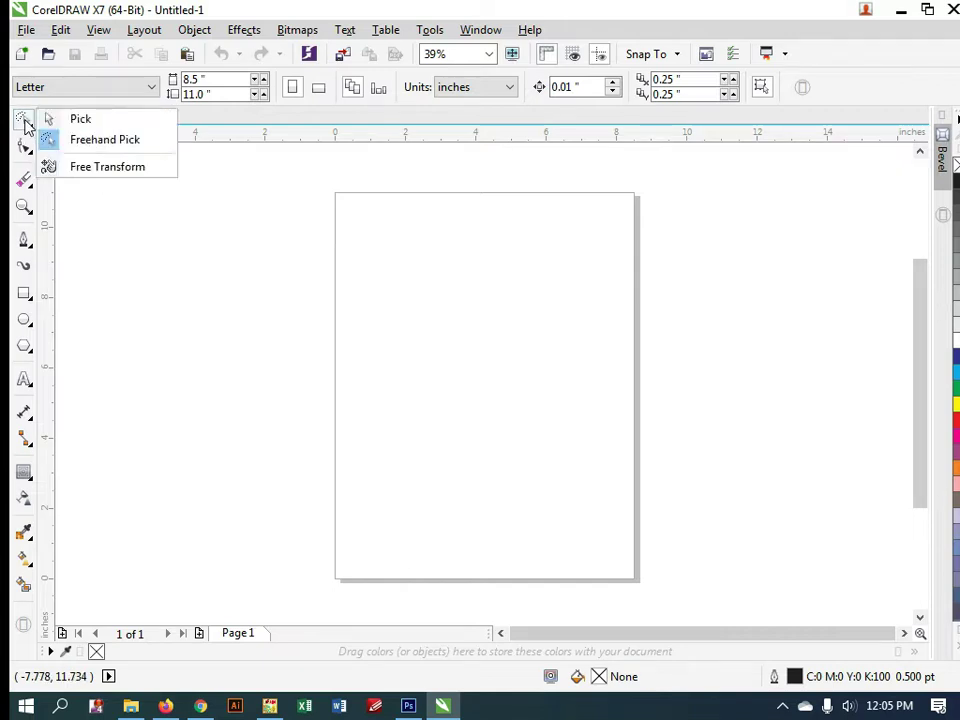
click(55, 120)
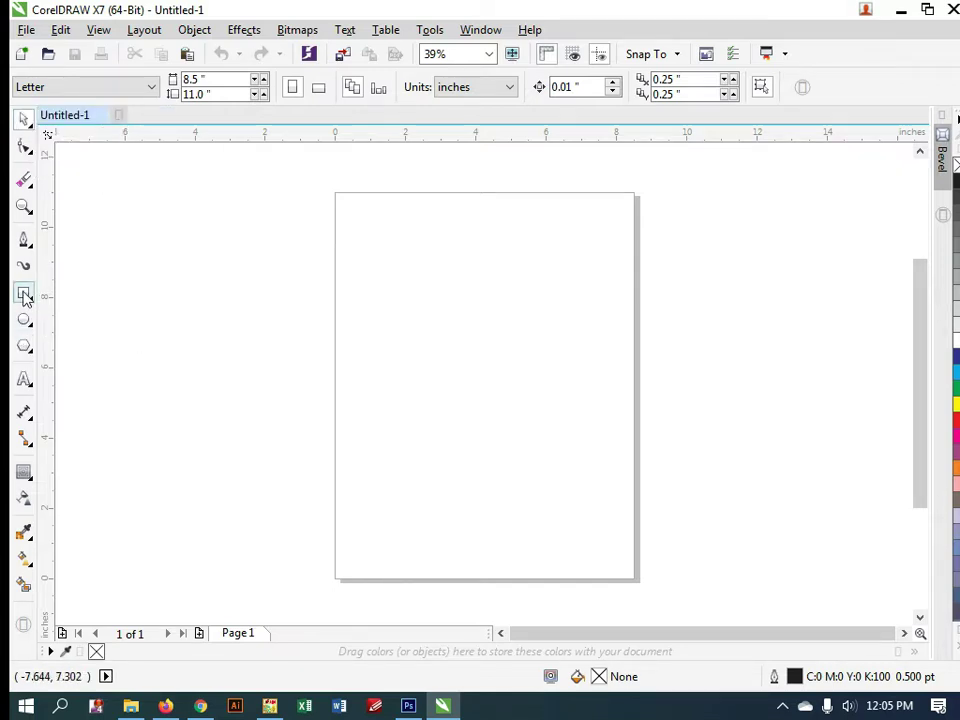
Step: Draw a rectangle about 4.3 by 2.88 inches and move it over the page's upper-left edge
click(24, 294)
mouse_move(381, 312)
mouse_down()
mouse_move(414, 349)
mouse_move(532, 412)
mouse_up()
click(24, 118)
drag(474, 366, 768, 270)
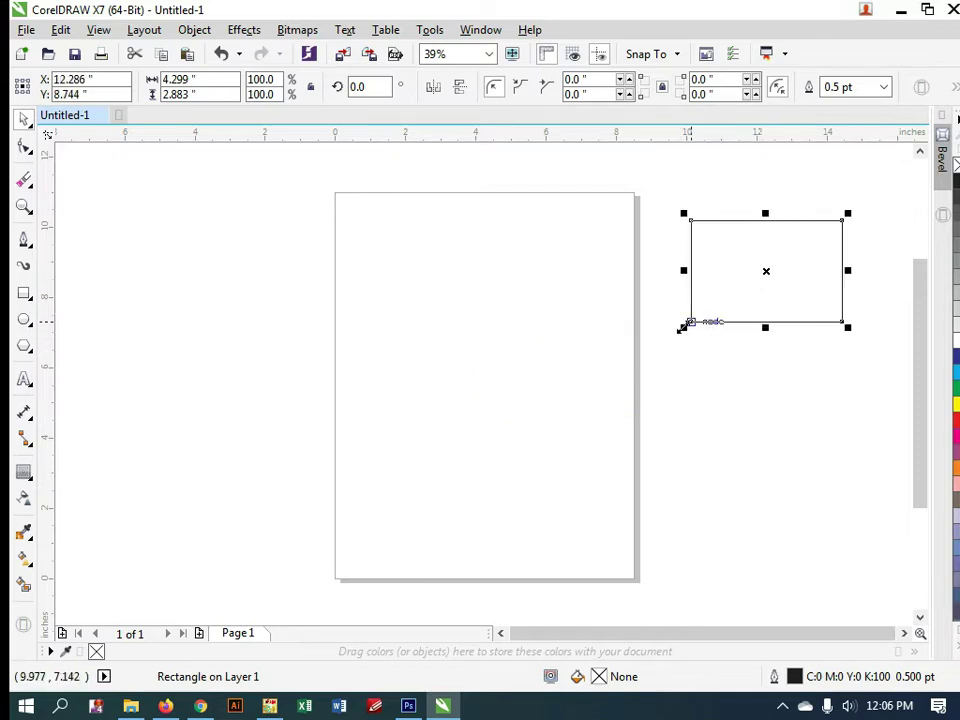
drag(729, 257, 372, 244)
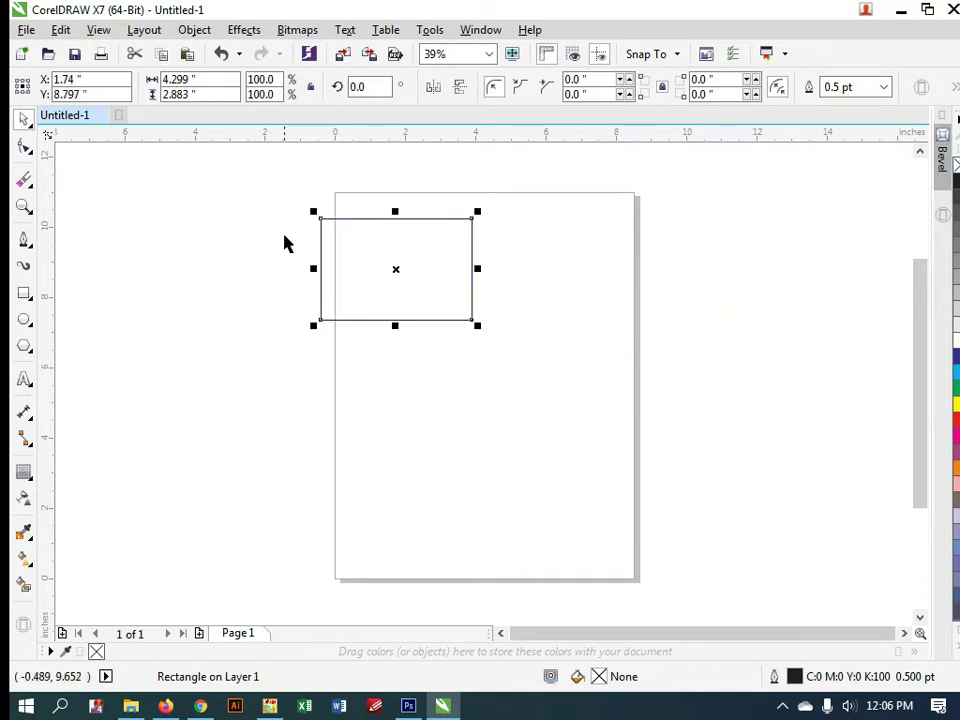
Step: Try selecting the rectangle with freehand lassos using the Freehand Pick tool
click(26, 122)
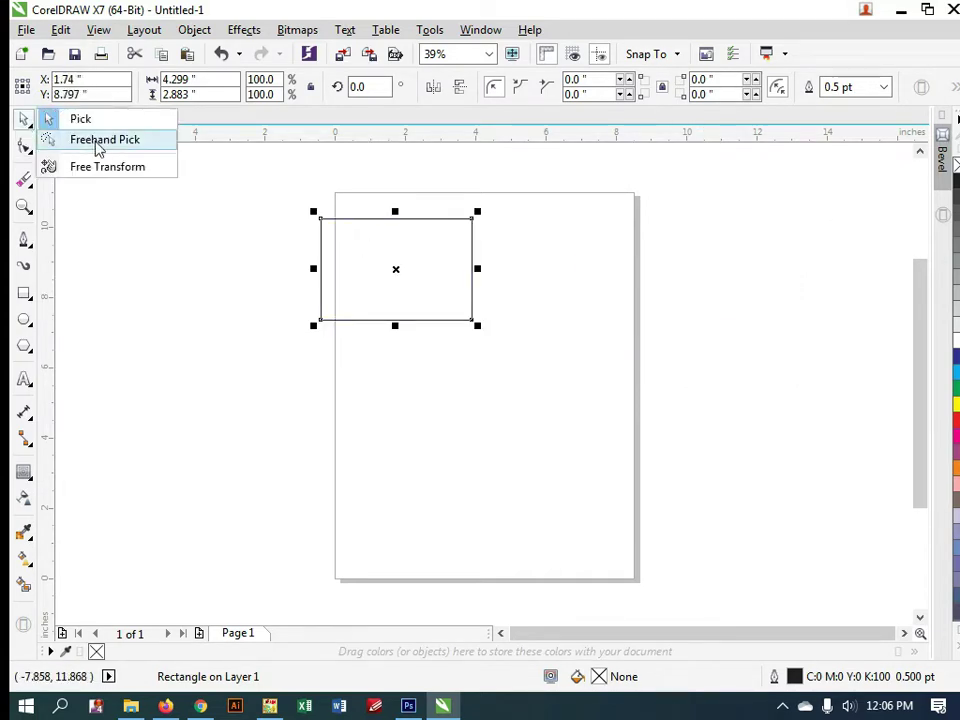
click(99, 148)
click(220, 265)
click(330, 285)
mouse_move(264, 243)
mouse_down()
mouse_move(466, 367)
mouse_move(601, 296)
mouse_move(576, 215)
mouse_move(521, 187)
mouse_move(390, 162)
mouse_move(259, 184)
mouse_move(232, 205)
mouse_up()
mouse_move(231, 373)
mouse_down()
mouse_move(354, 399)
mouse_move(516, 165)
mouse_move(229, 213)
mouse_move(203, 318)
mouse_up()
mouse_move(337, 371)
mouse_down()
mouse_move(343, 377)
mouse_move(321, 184)
mouse_move(212, 285)
mouse_move(362, 400)
mouse_move(313, 391)
mouse_up()
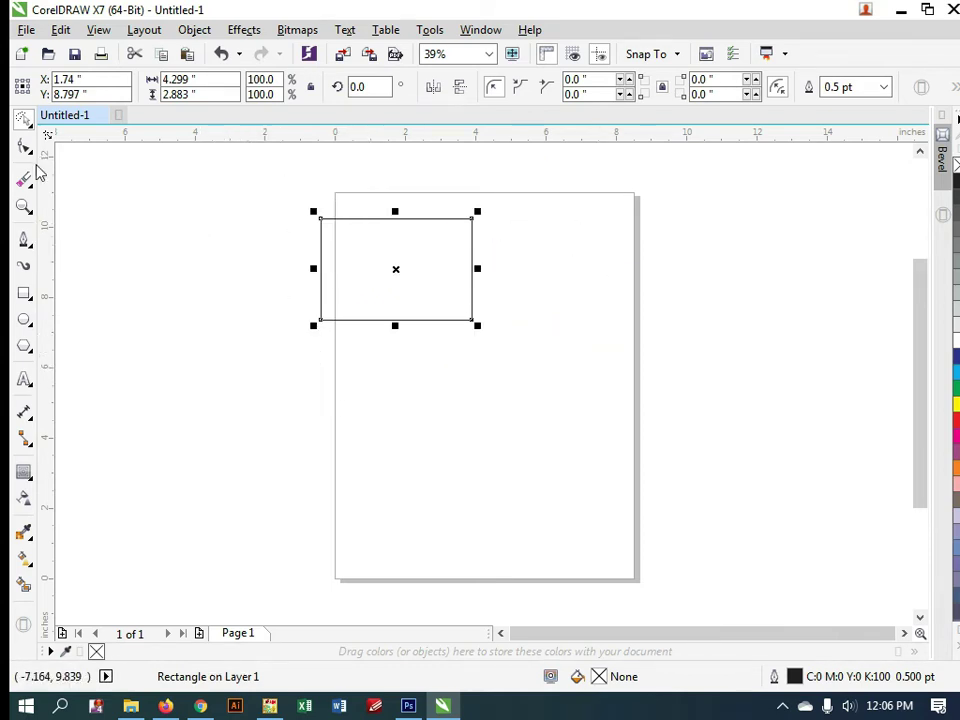
Step: Select the rectangle with rectangular marquees using the Pick tool
click(25, 122)
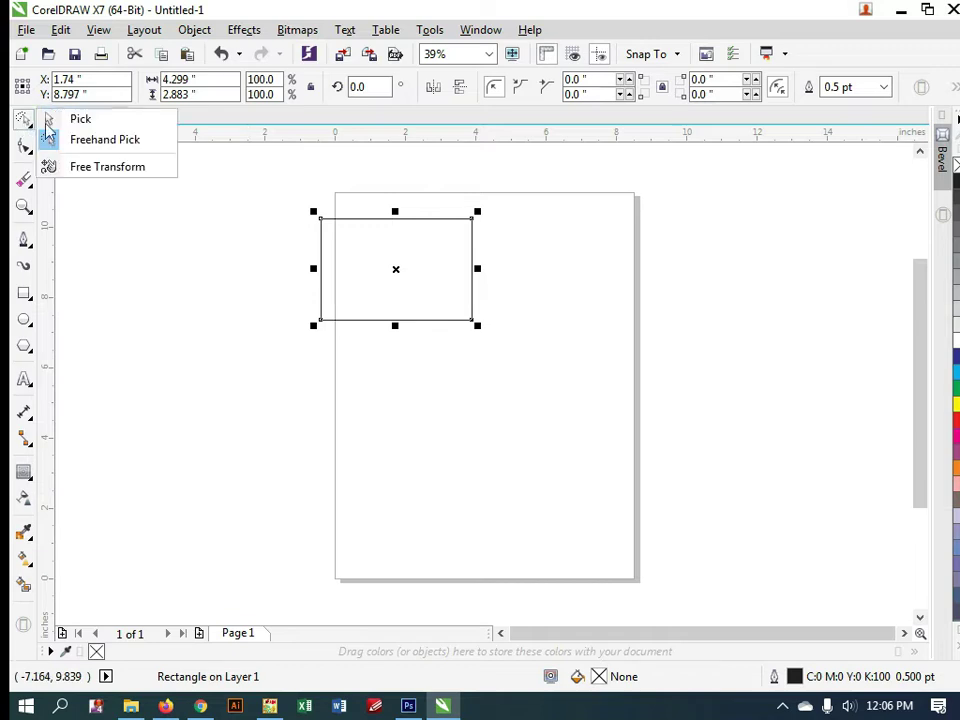
click(77, 121)
drag(280, 192, 476, 356)
click(320, 272)
drag(242, 193, 402, 315)
click(402, 318)
click(332, 285)
Step: Move the rectangle to the upper middle of the page, centred at about X 4.52 and Y 8.53 inches, and deselect it
drag(332, 285, 471, 345)
click(332, 358)
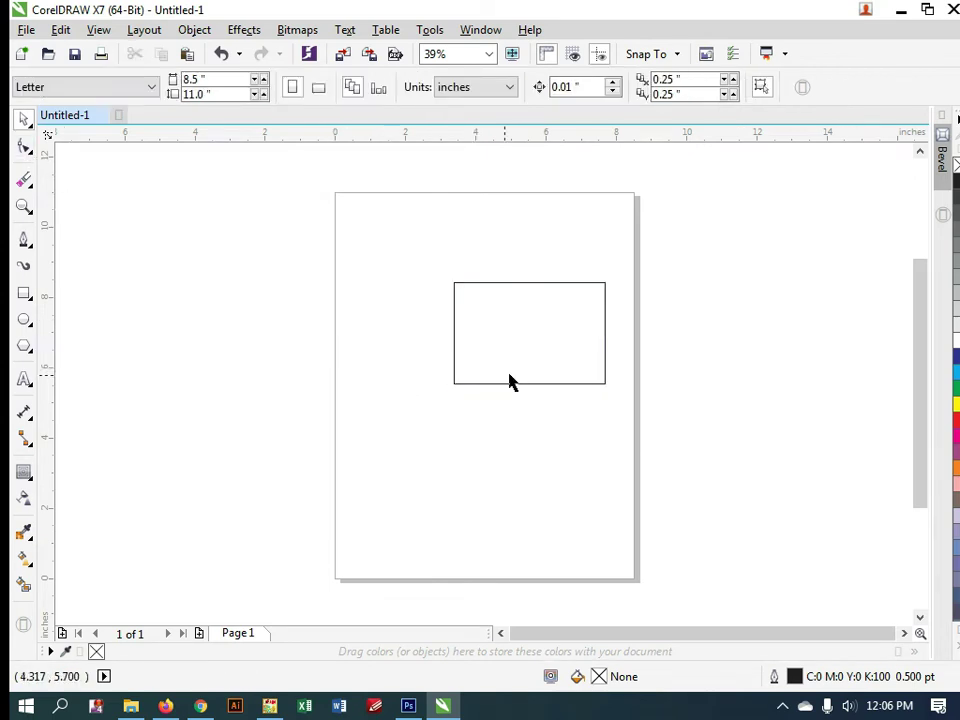
click(455, 360)
drag(534, 336, 498, 281)
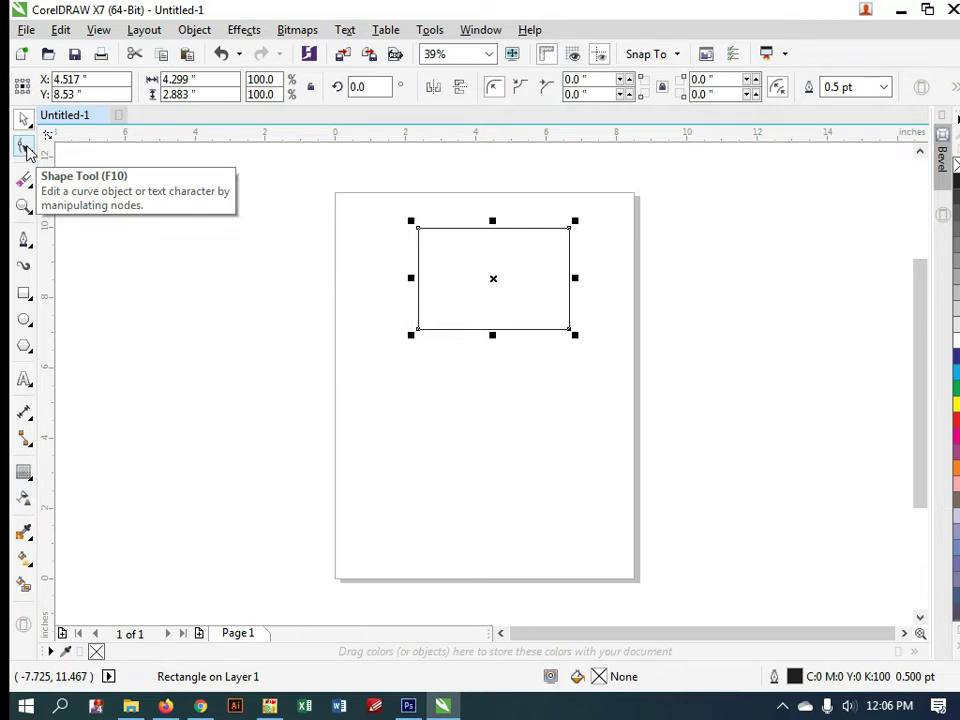
click(82, 175)
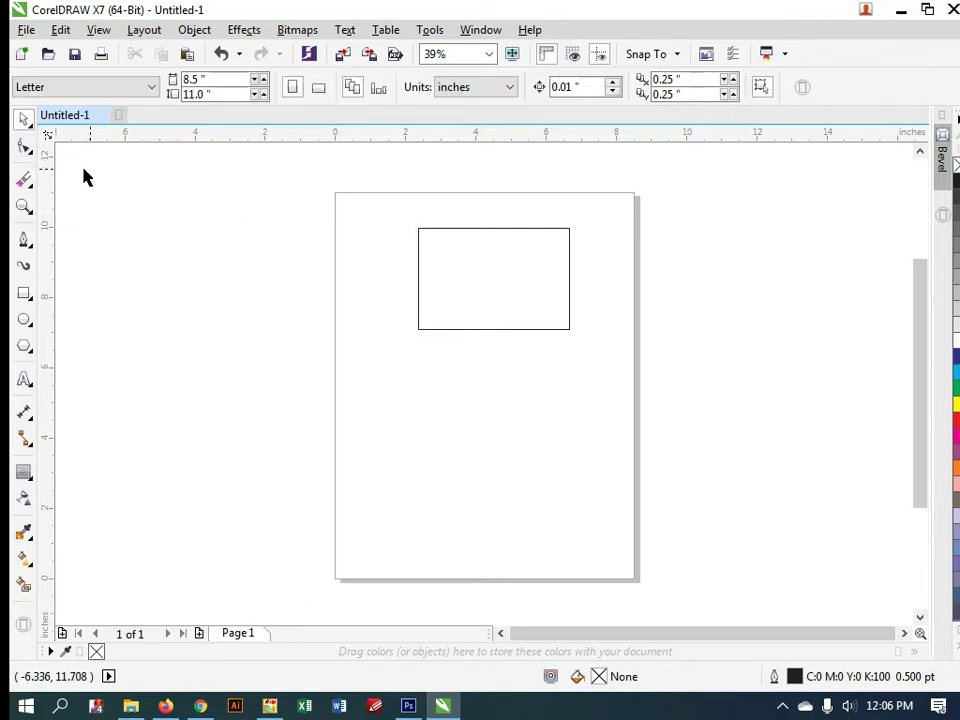
Step: Select the rectangle for corner editing with the Shape tool
click(25, 148)
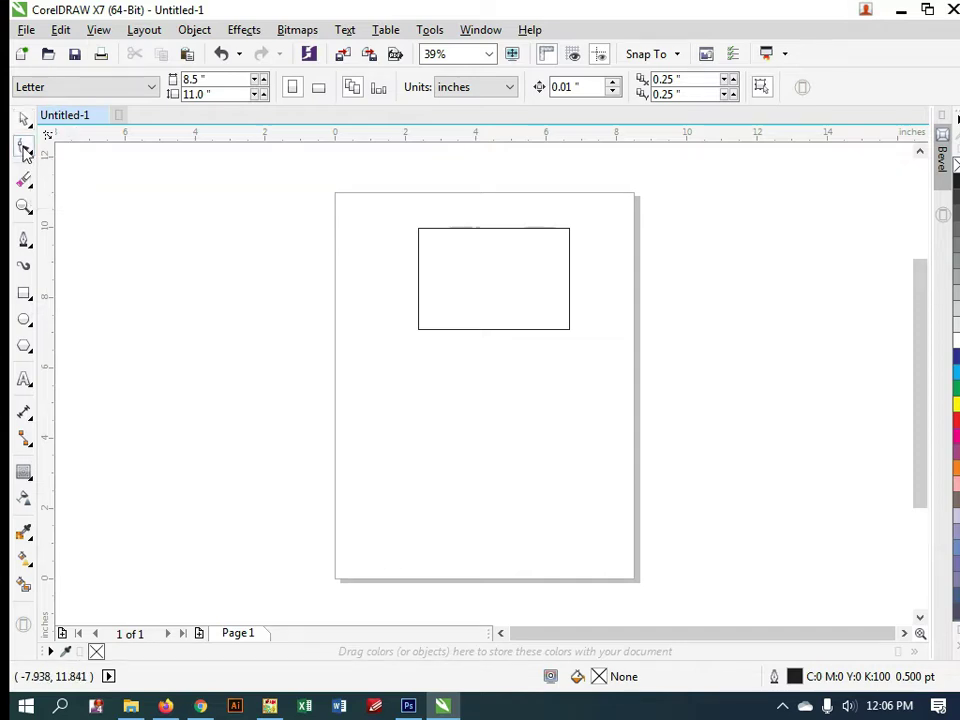
click(427, 238)
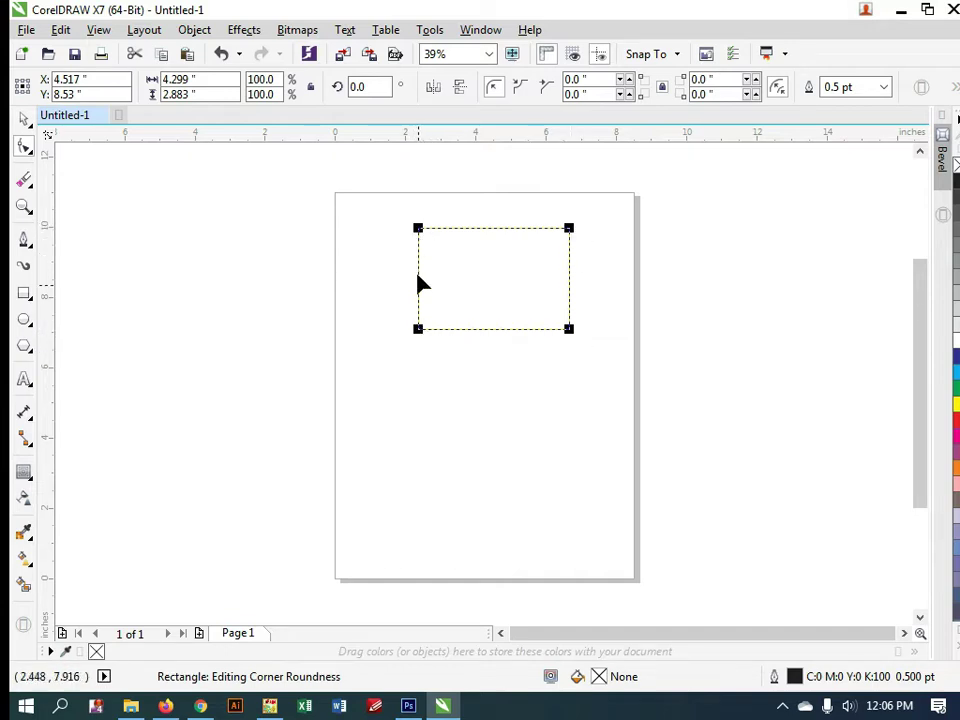
mouse_move(420, 229)
mouse_down()
mouse_move(482, 246)
mouse_move(405, 223)
mouse_up()
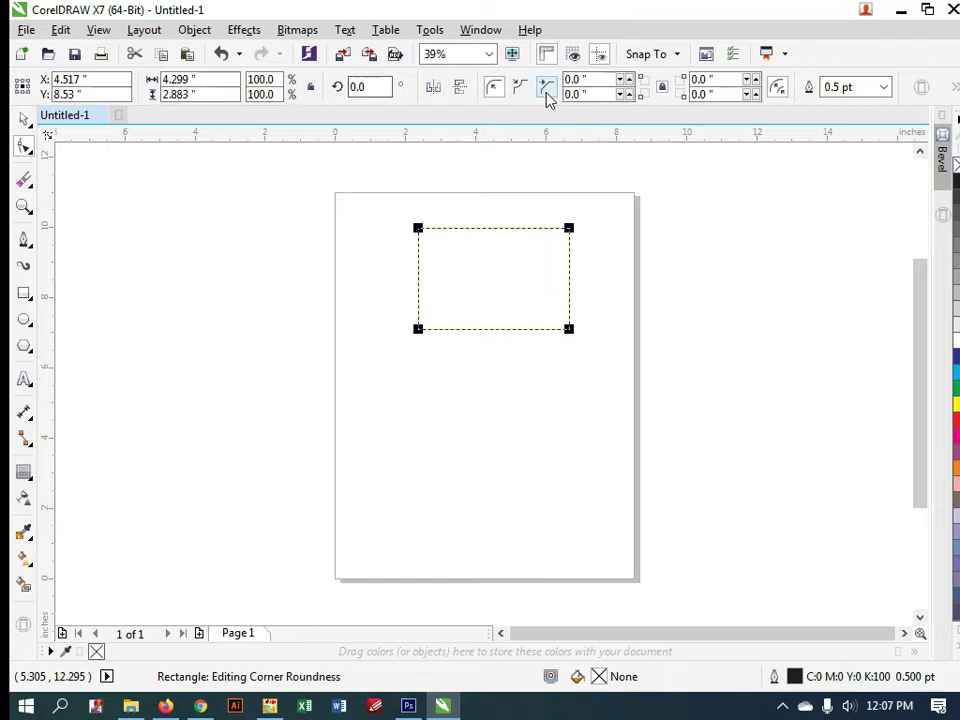
Step: Try rounding all four rectangle corners with a radius of 50 inches and 30 inches, and reshape them back to square
double_click(590, 79)
text(50)
key(Return)
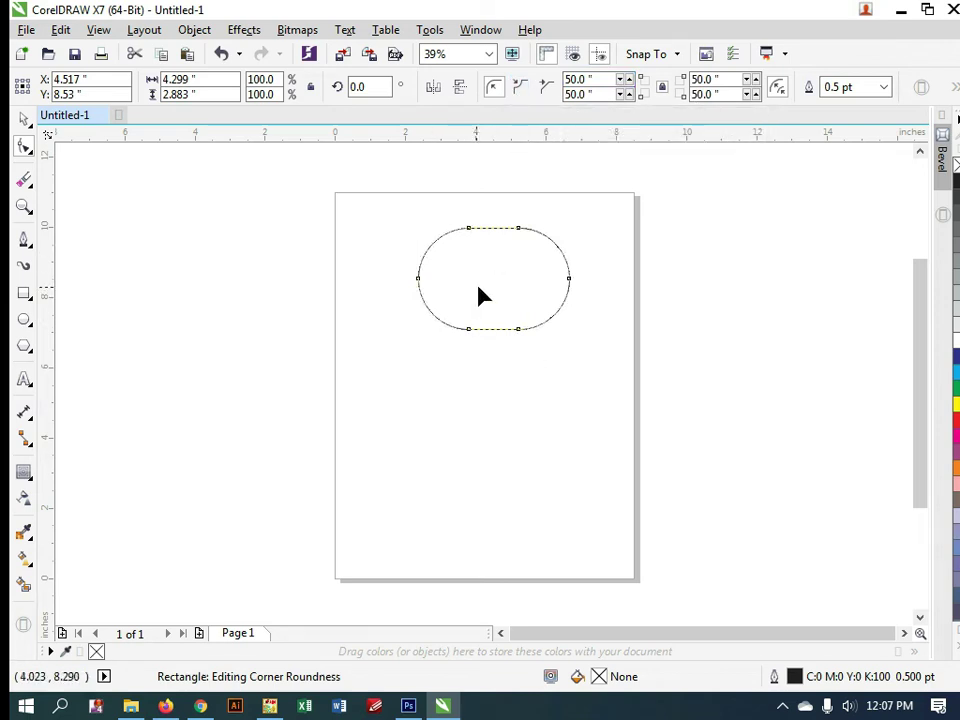
double_click(604, 79)
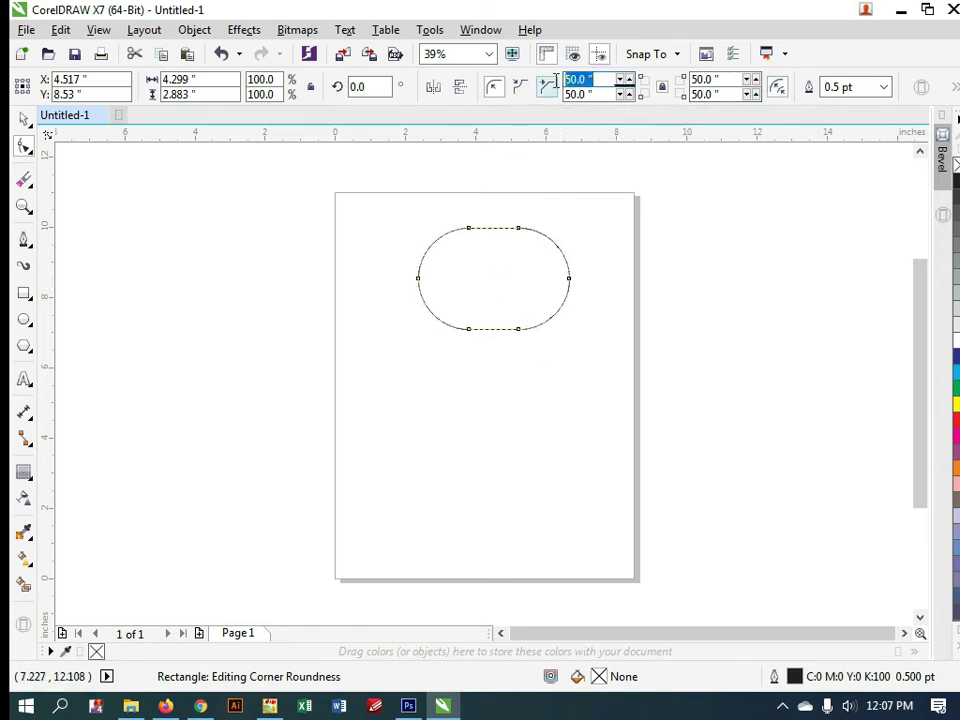
text(3)
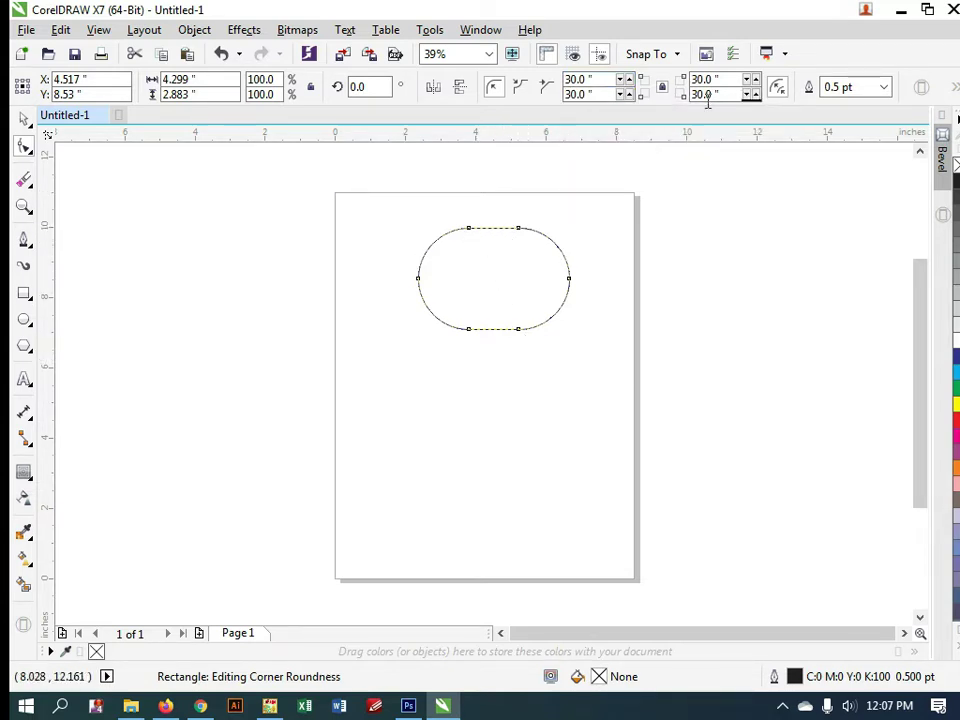
drag(468, 230, 409, 213)
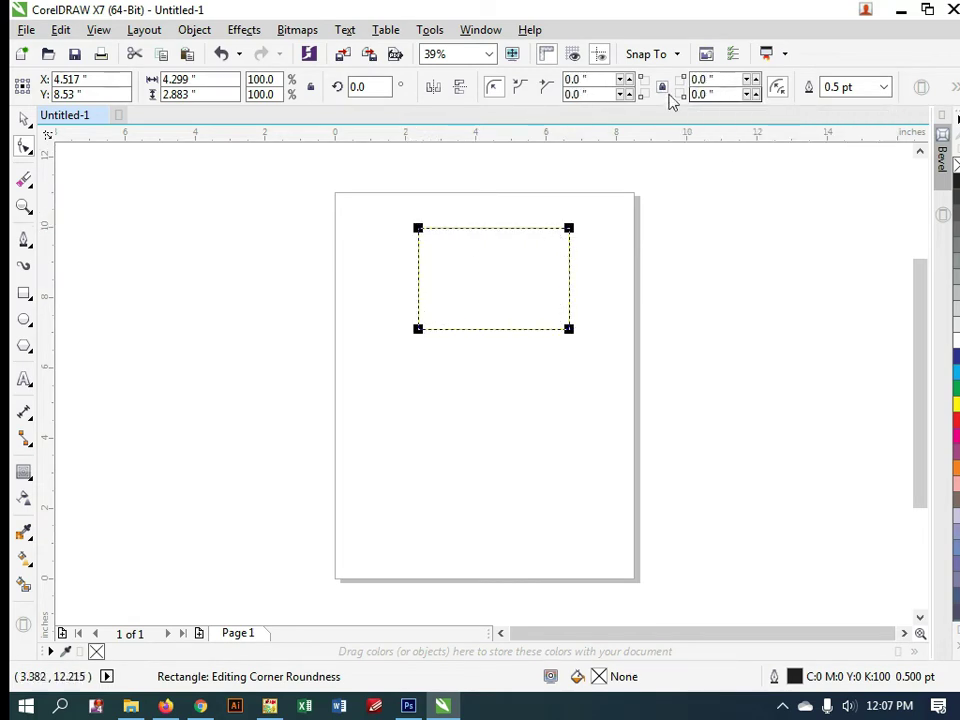
Step: Try rounding only the rectangle's upper-left corner with a 30-inch radius, and undo the rounding
double_click(587, 82)
text(30)
key(Return)
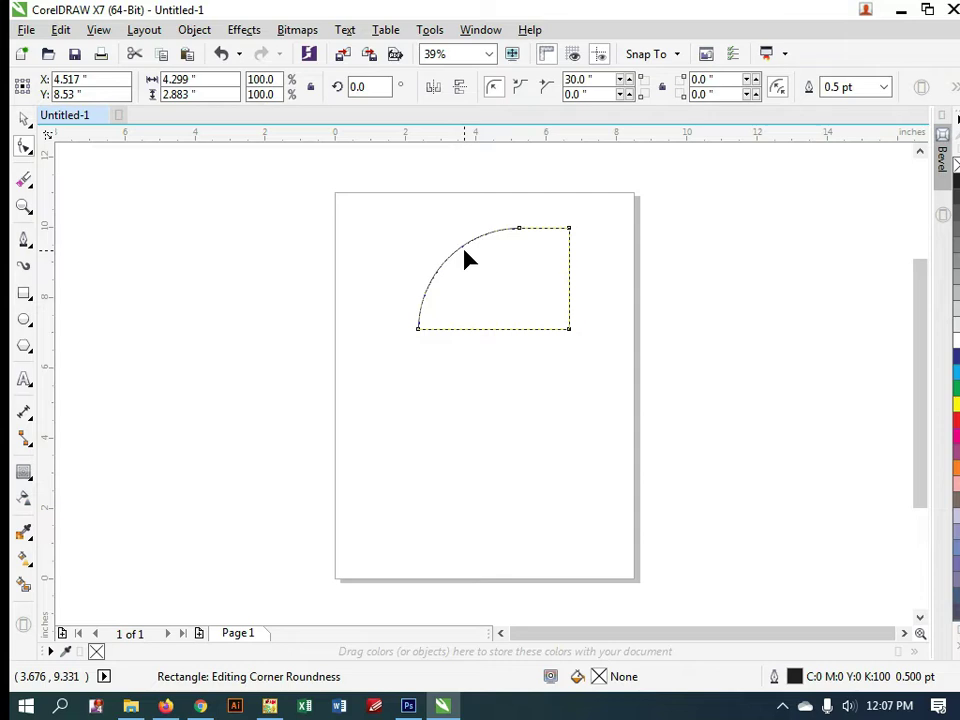
key(ctrl+z)
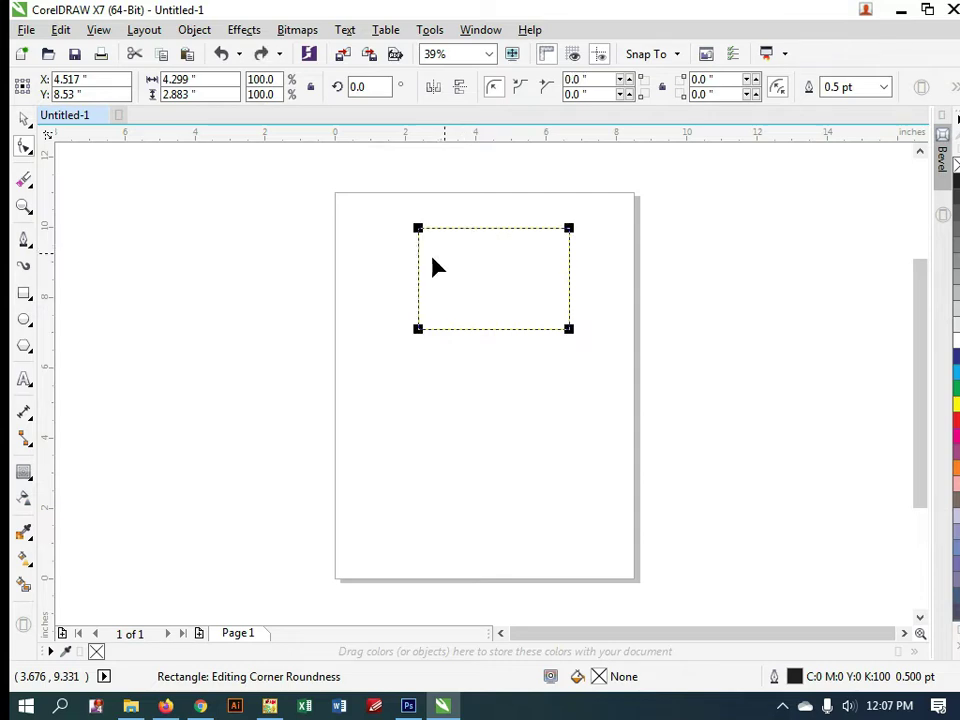
Step: Select the rectangle's upper-left corner node and try corner radii of 30 inches and 10 inches on it
click(418, 229)
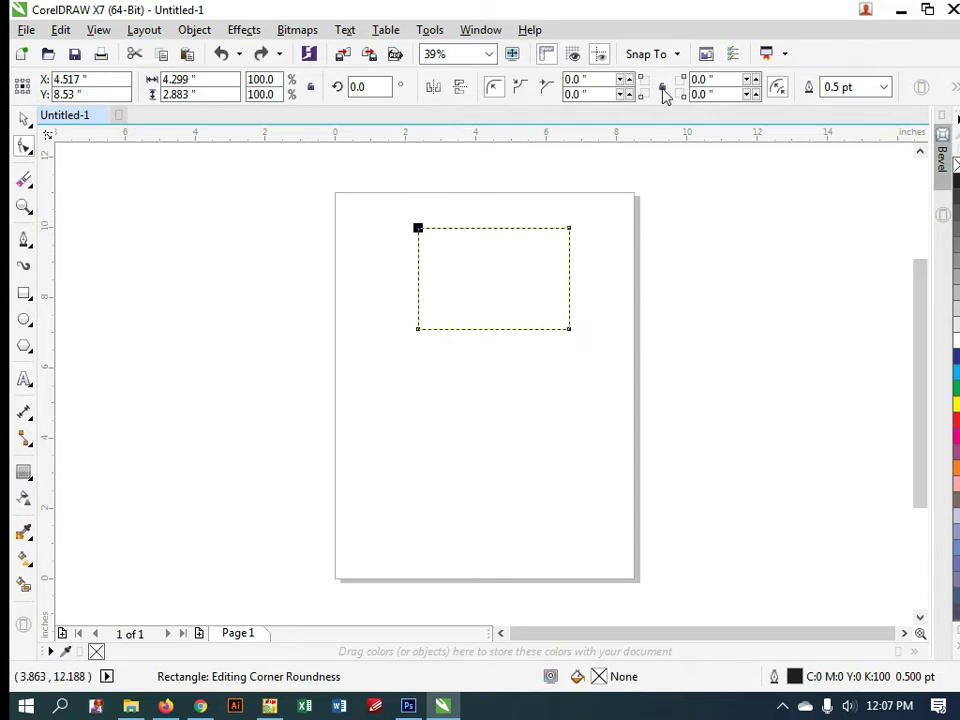
double_click(588, 79)
text(30)
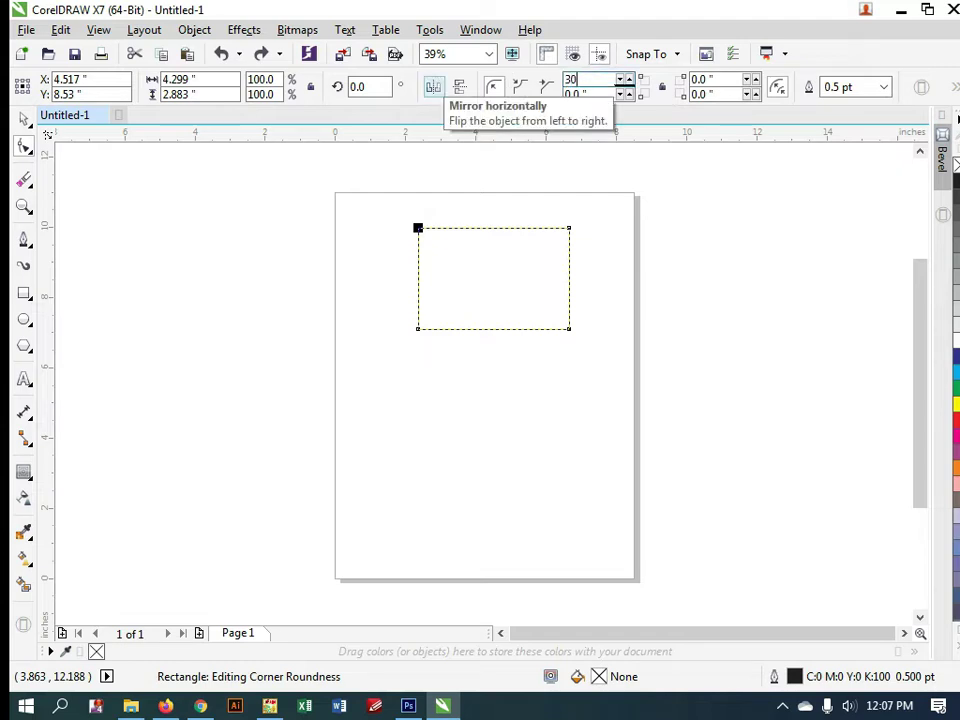
key(Return)
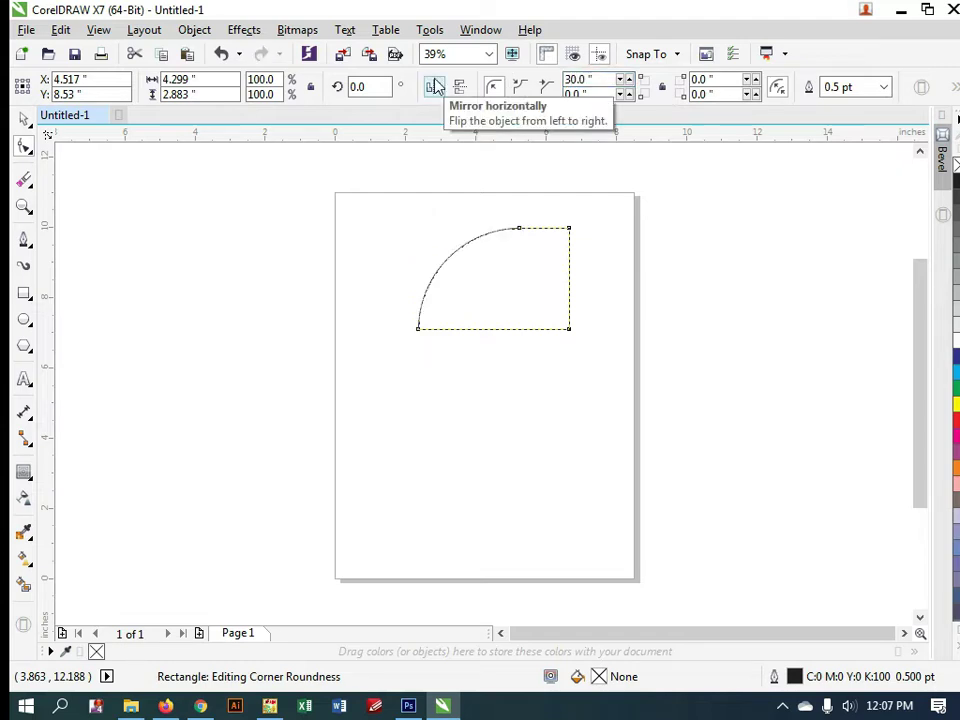
double_click(593, 80)
text(10)
key(Return)
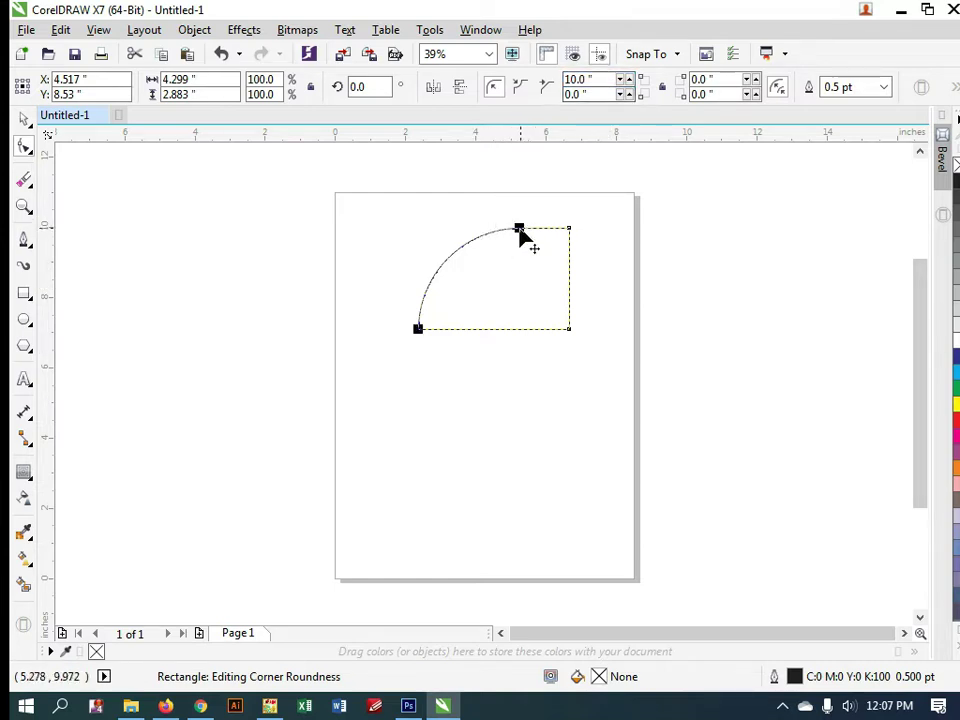
Step: Reshape the rectangle's upper-left corner to a radius of about 0.61 inches and select the rectangle with the Pick tool
drag(519, 230, 439, 228)
mouse_move(570, 228)
mouse_down()
mouse_move(527, 232)
mouse_move(573, 230)
mouse_up()
mouse_move(574, 332)
mouse_down()
mouse_move(540, 328)
mouse_move(585, 352)
mouse_up()
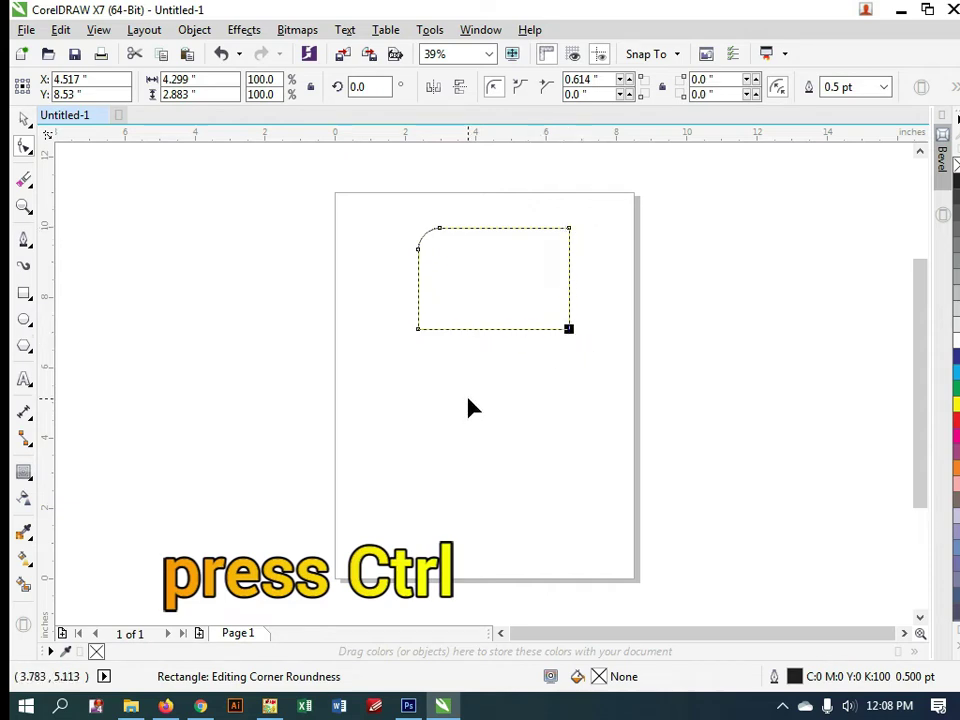
key(space)
click(452, 266)
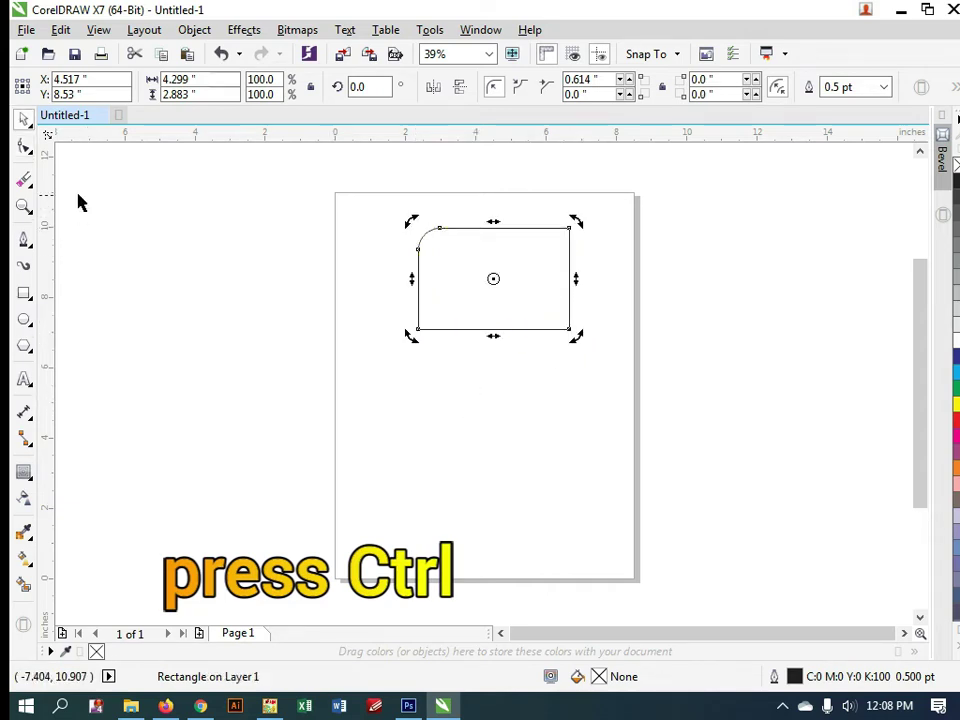
Step: Zoom in on the rectangle with the Zoom tool to about 84%
click(26, 180)
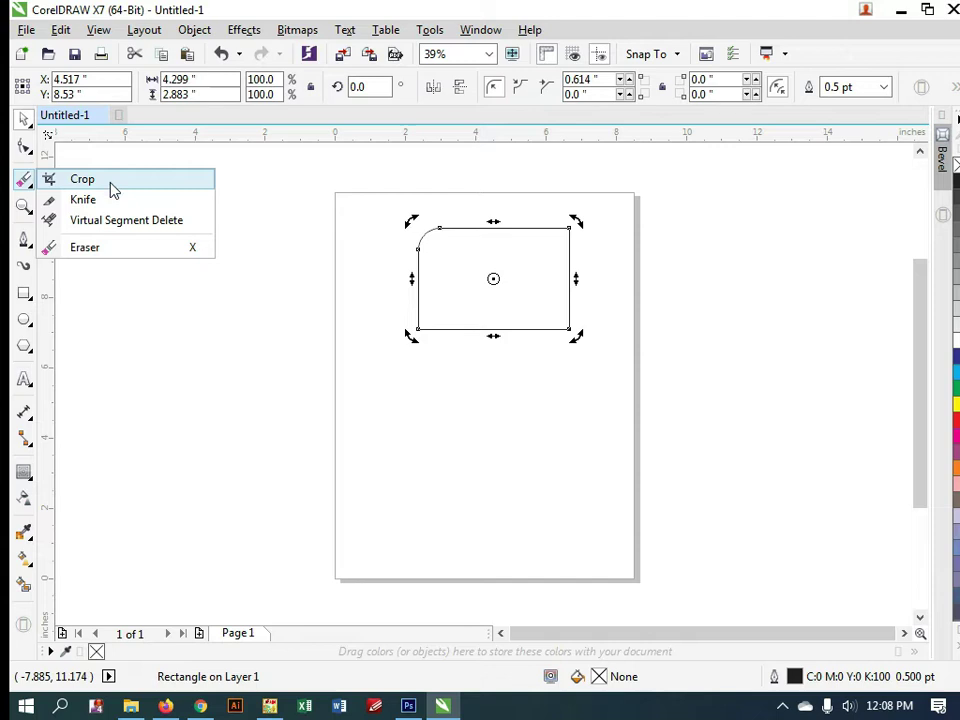
click(25, 210)
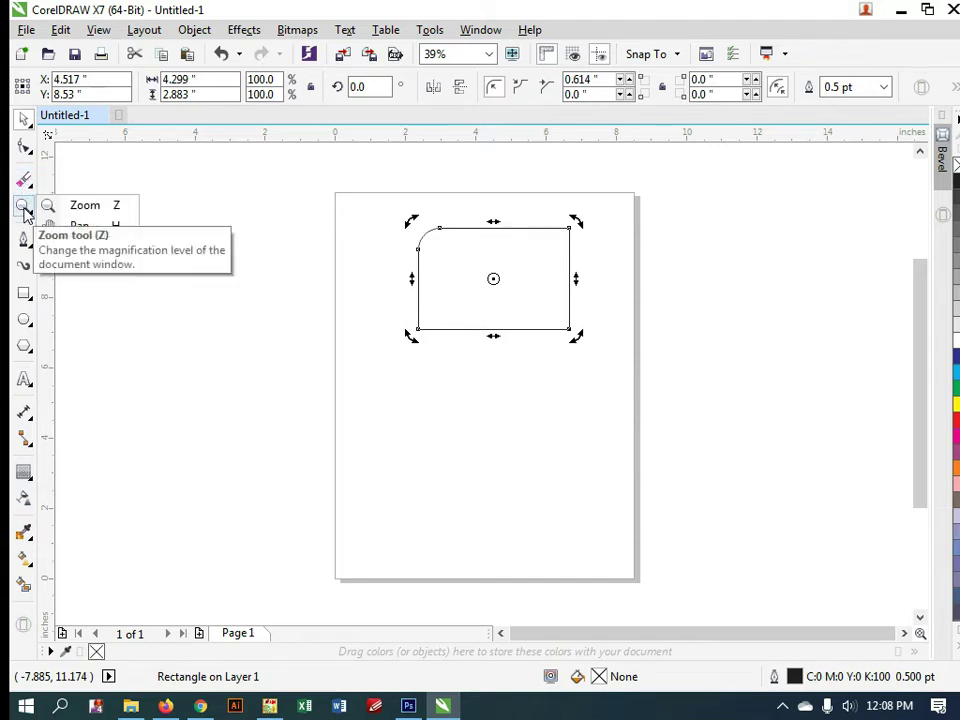
click(100, 206)
drag(408, 276, 703, 389)
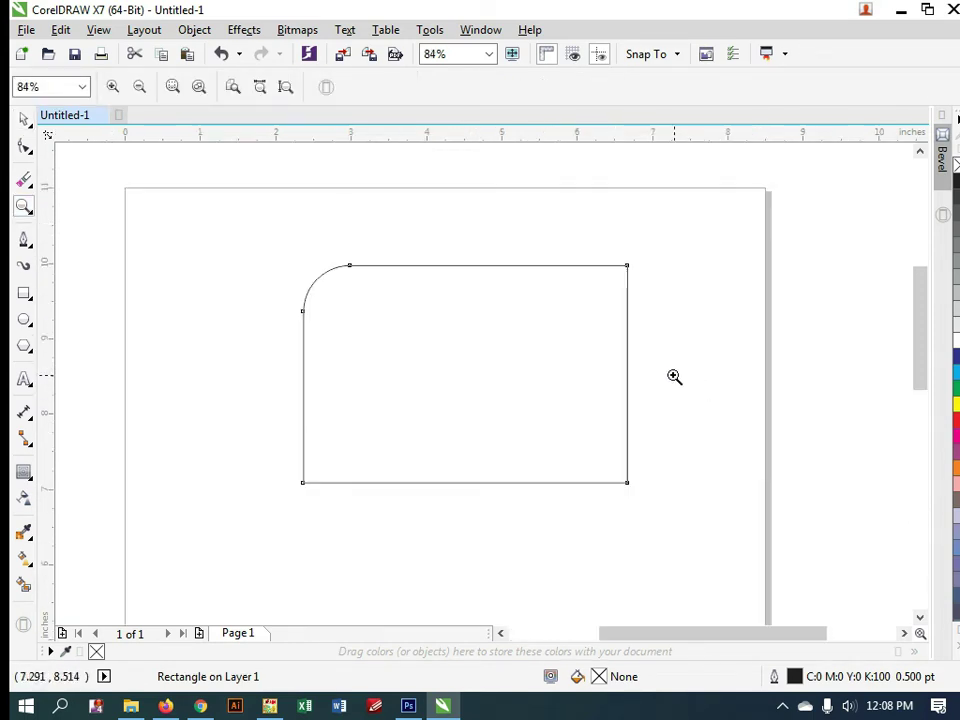
Step: Zoom in and out around the rectangle with the Zoom tool, finishing at 60%
drag(124, 179, 786, 533)
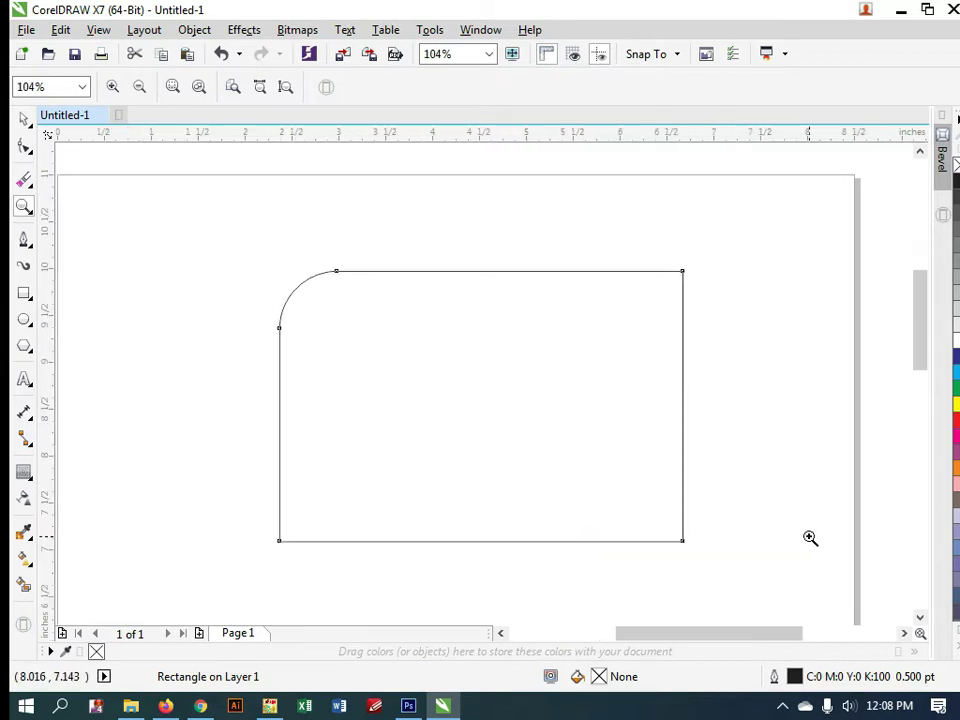
drag(241, 247, 780, 538)
drag(450, 329, 450, 329)
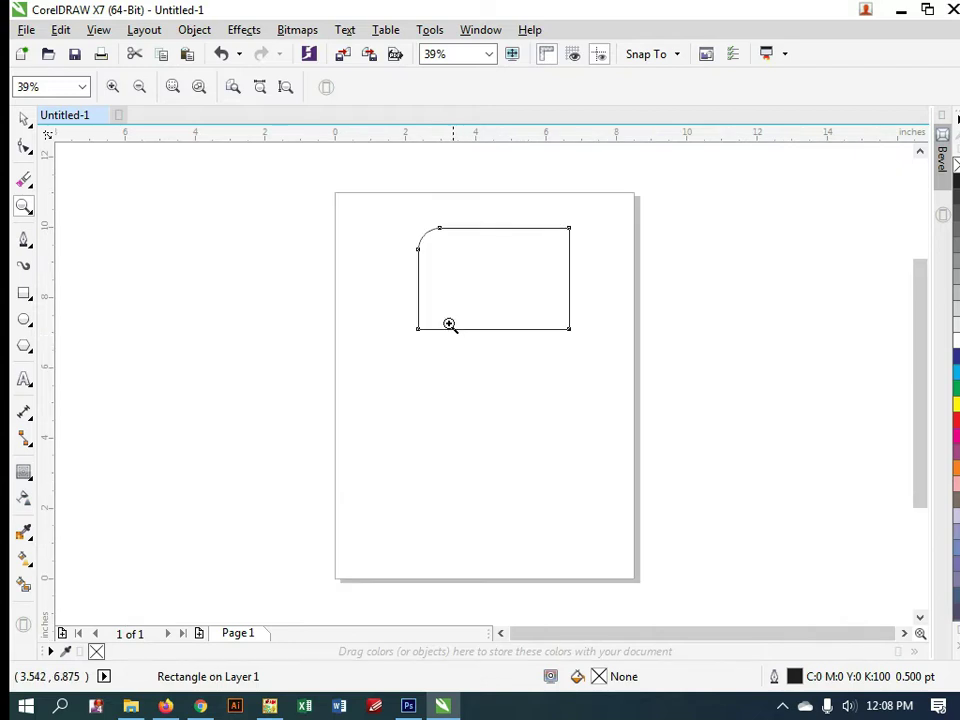
drag(411, 214, 540, 339)
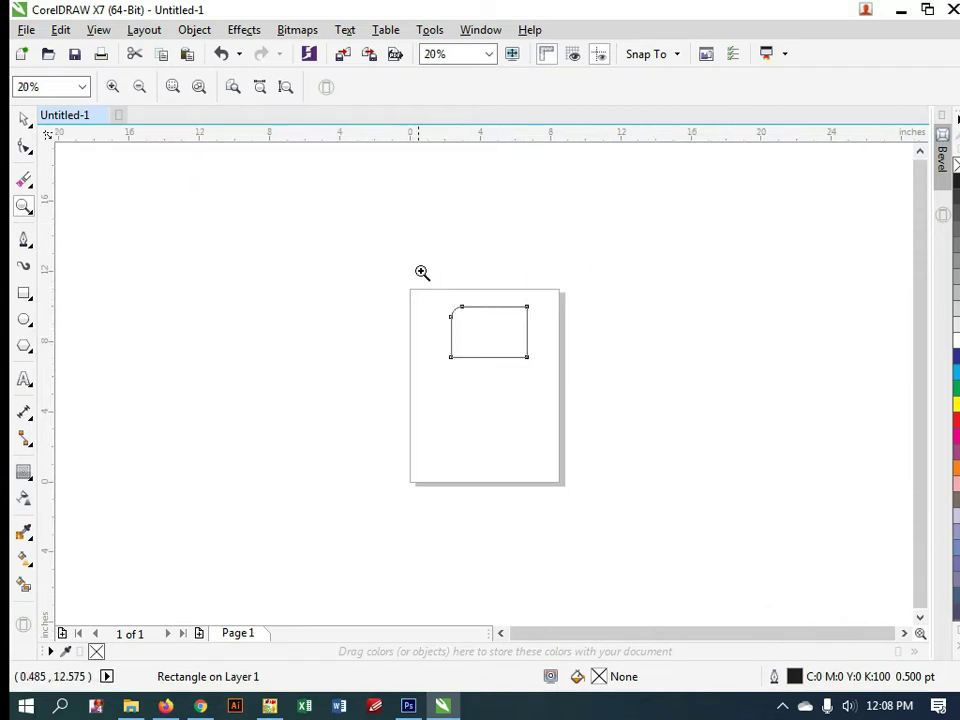
right_click(490, 330)
drag(426, 328, 497, 383)
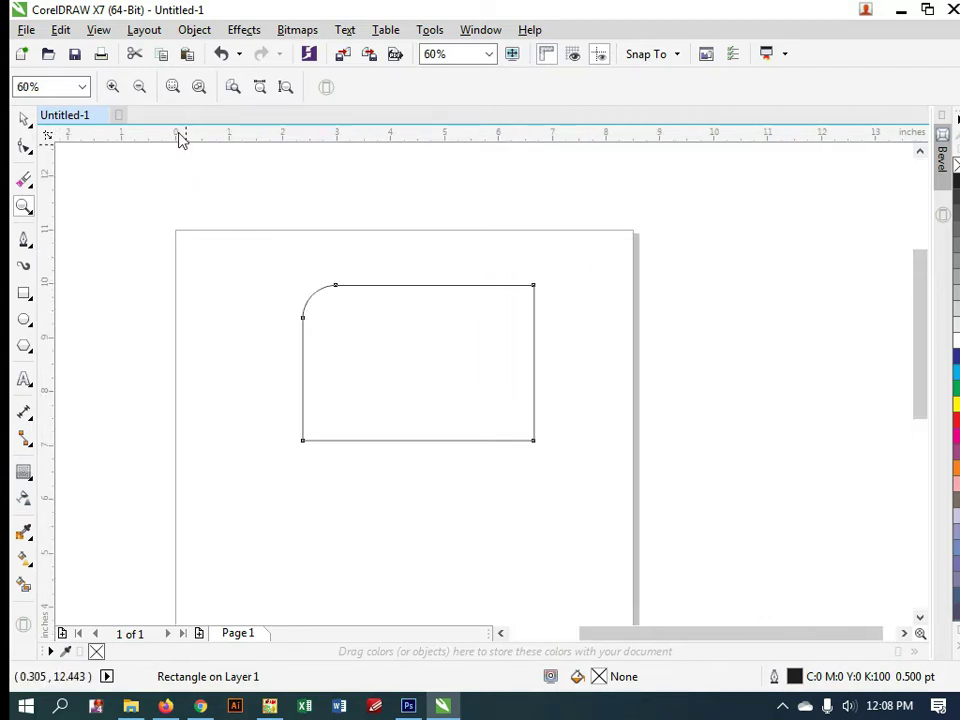
Step: Practise the Zoom Out and Zoom In commands and zoom in on the rectangle to 74%
click(139, 87)
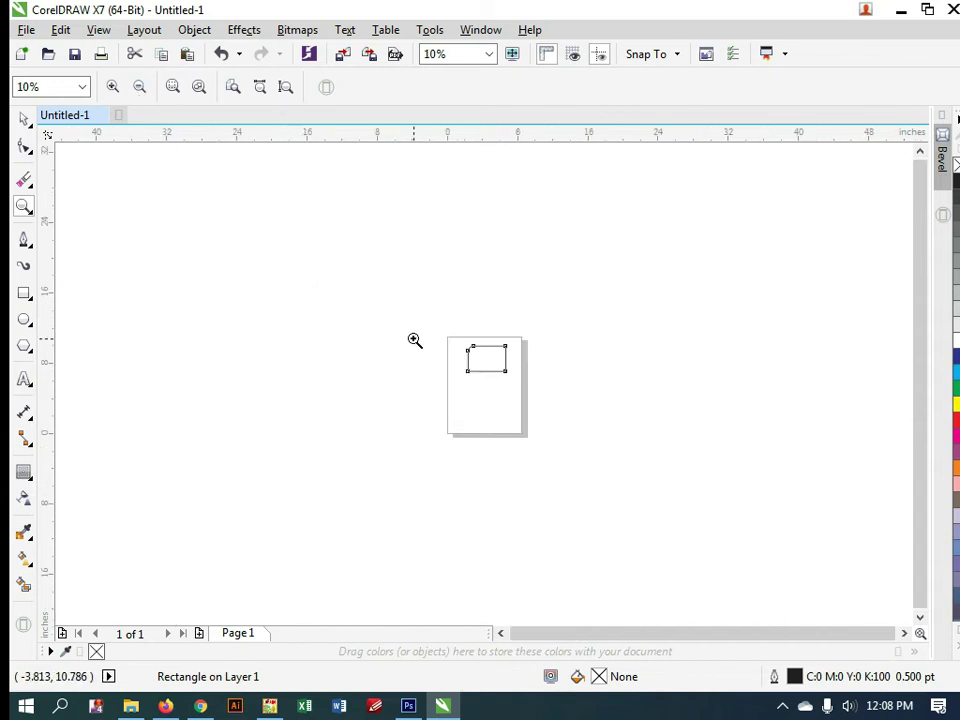
click(113, 87)
click(113, 87)
click(139, 87)
click(113, 87)
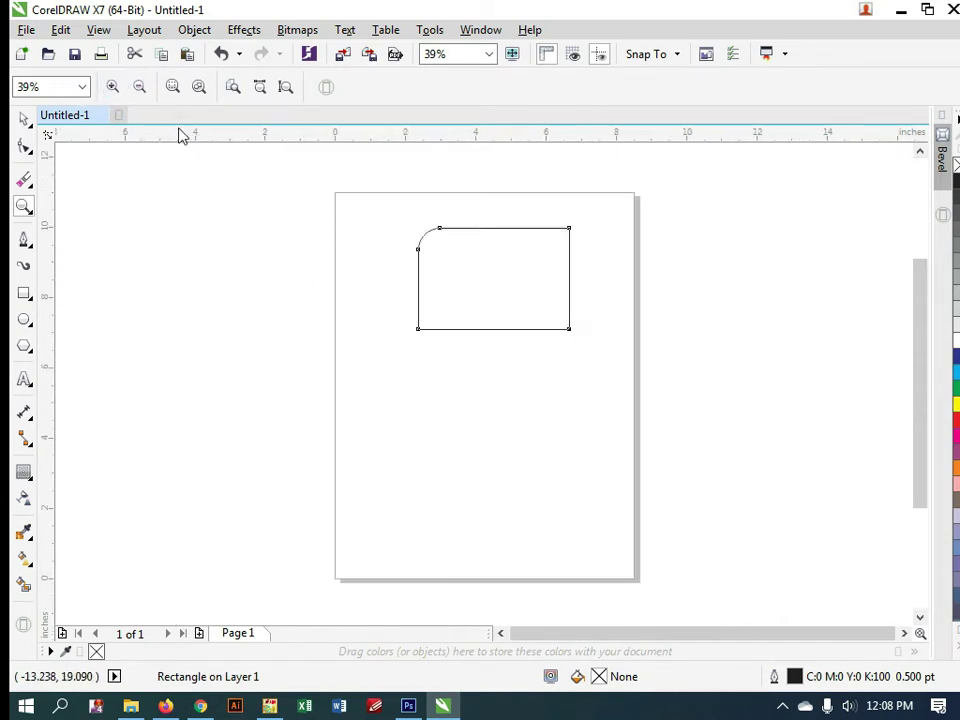
click(546, 303)
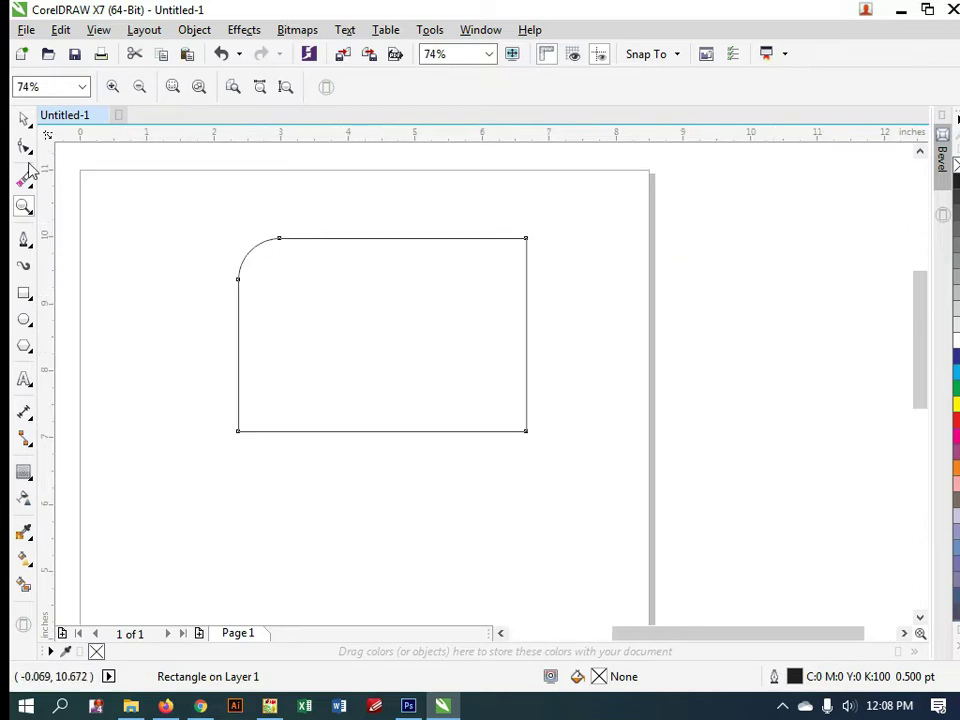
Step: Deselect the rectangle with the Pick tool and make a one-shot zoom around it to 130%
click(24, 120)
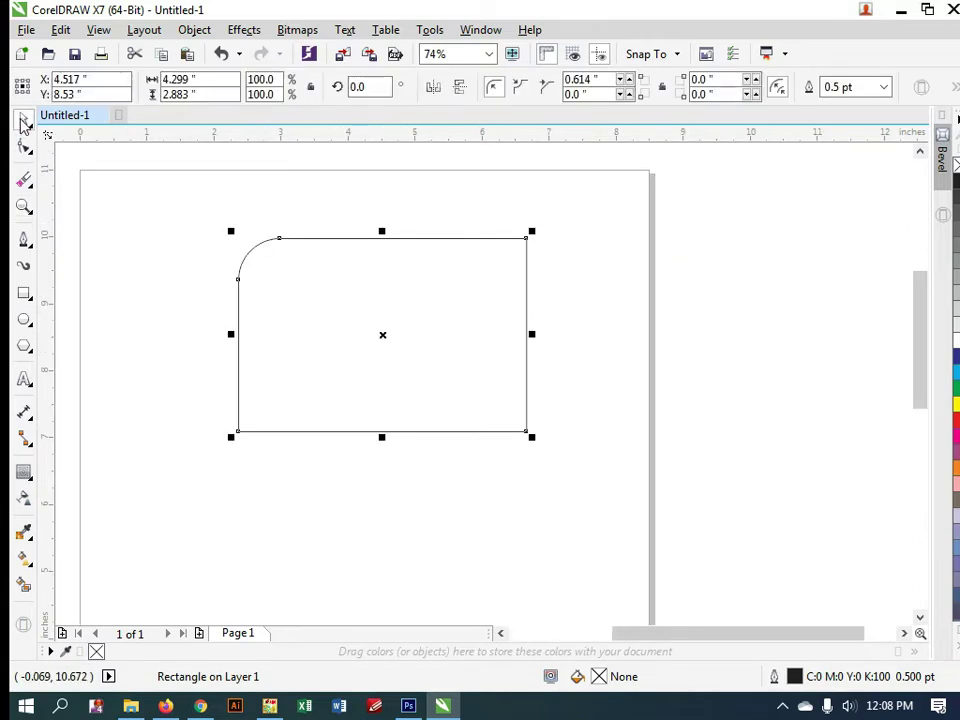
click(543, 222)
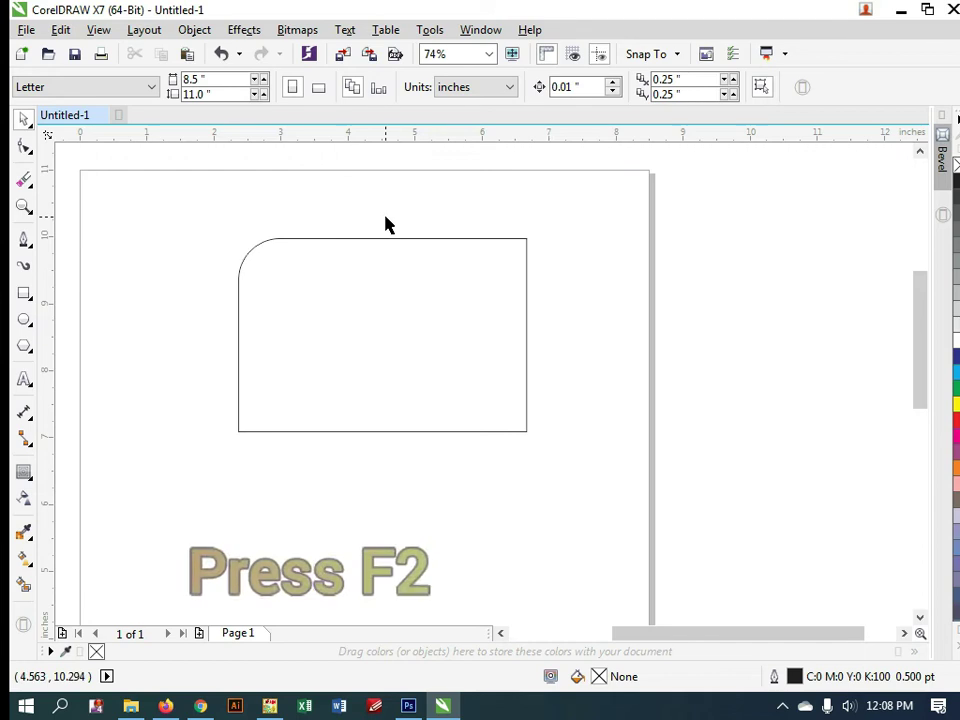
key(F2)
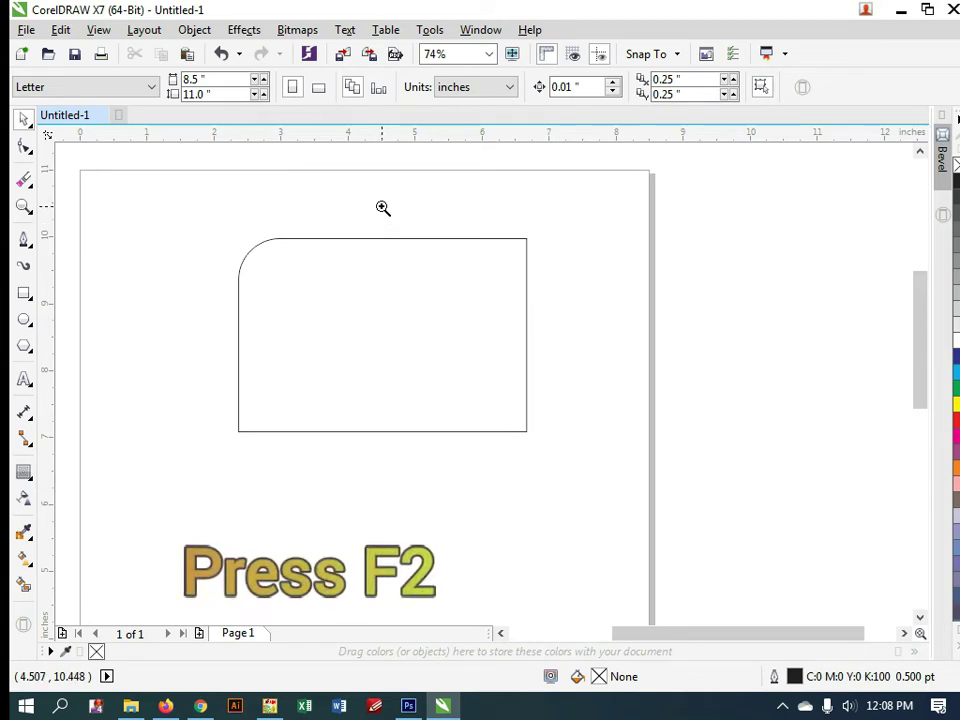
drag(187, 208, 641, 484)
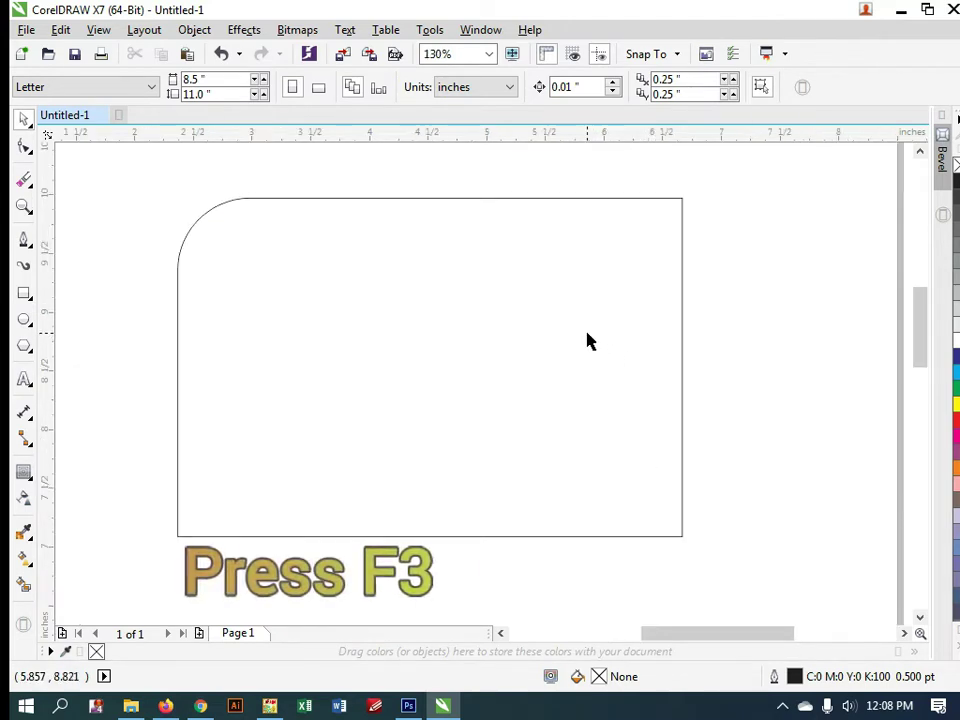
Step: Zoom out stepwise to 2%, and zoom back in around the page to 12% with a one-shot zoom
key(F3)
key(F3)
key(F3)
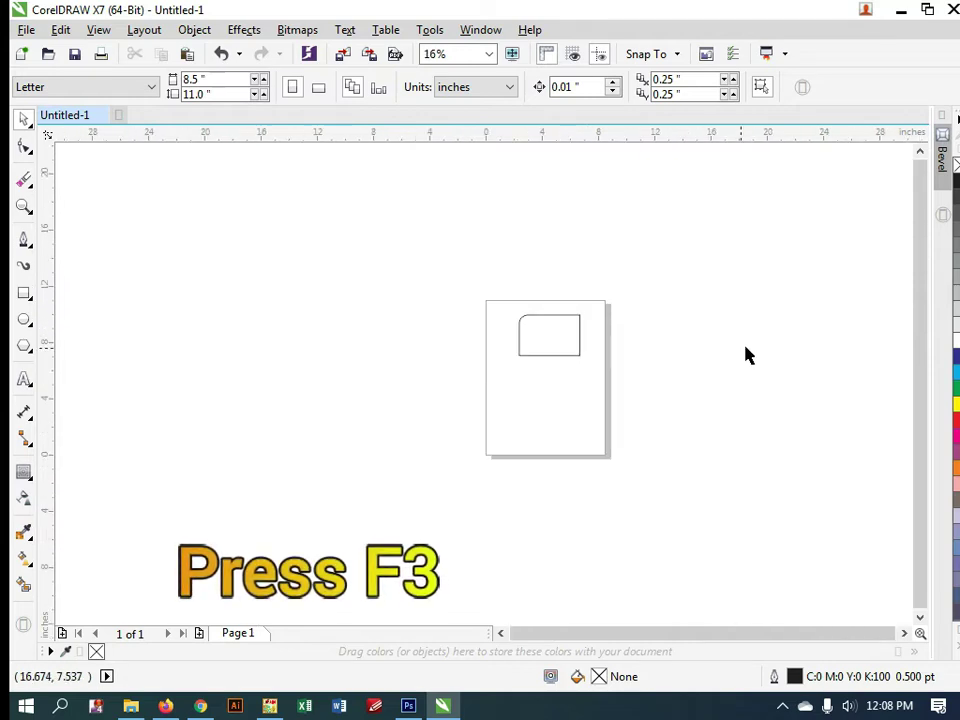
key(F3)
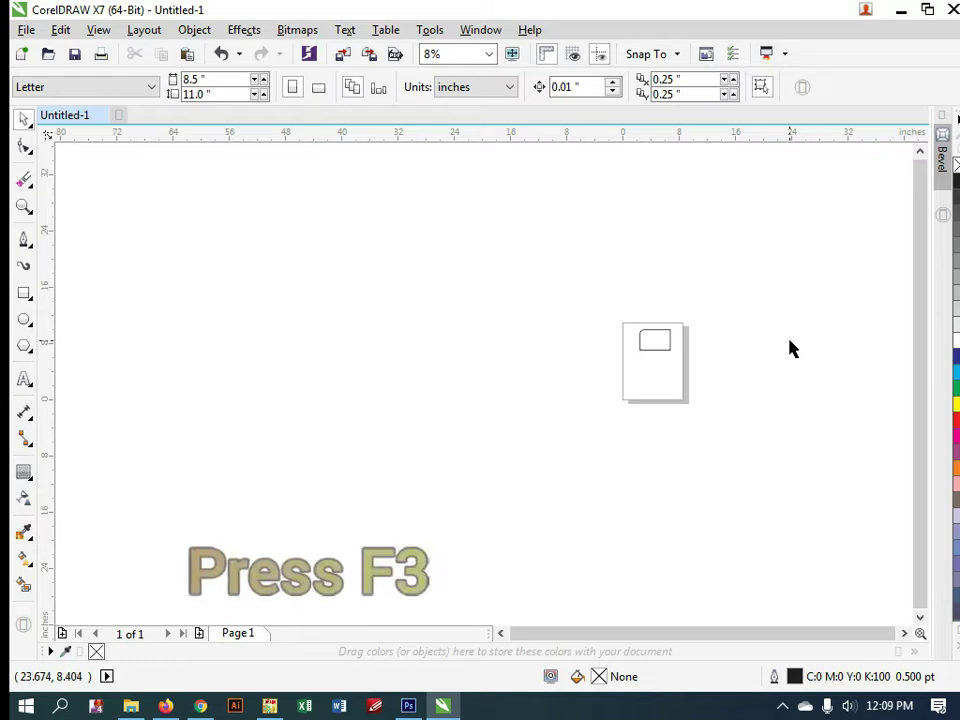
key(F3)
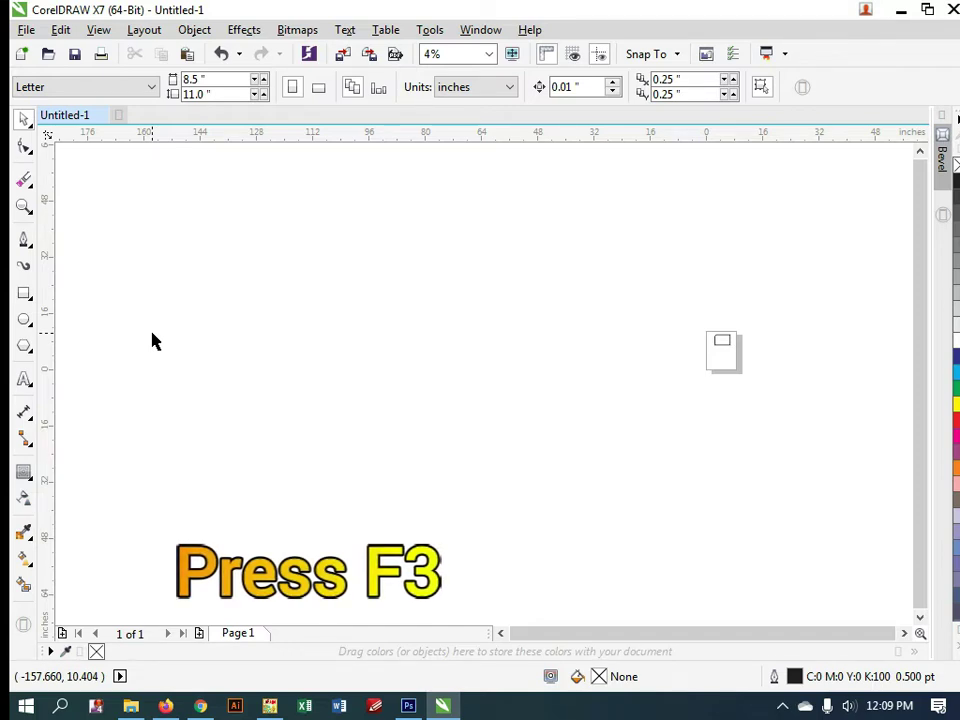
key(F3)
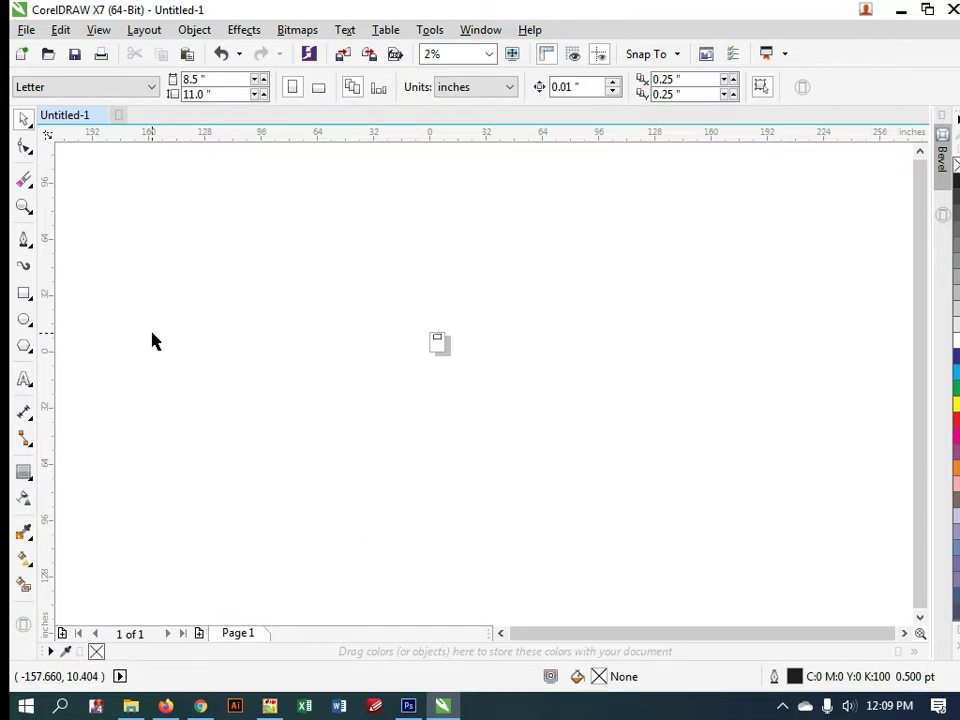
key(F2)
drag(414, 309, 445, 366)
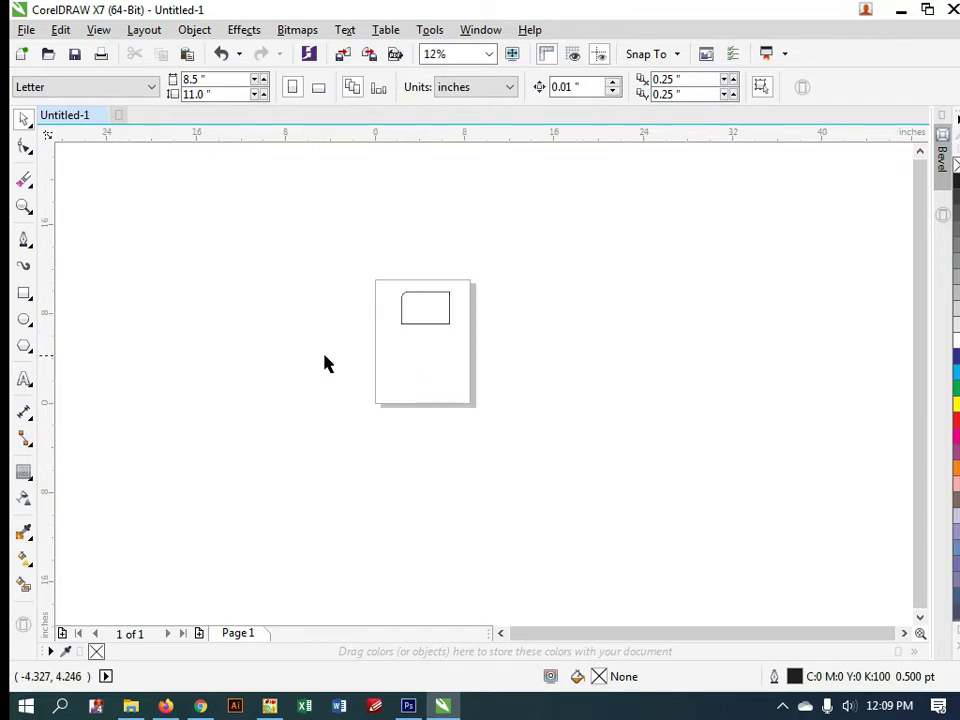
Step: Add a page-sized 8.5 by 11 inch rectangle, and try moving an object off the page before undoing that move
double_click(25, 295)
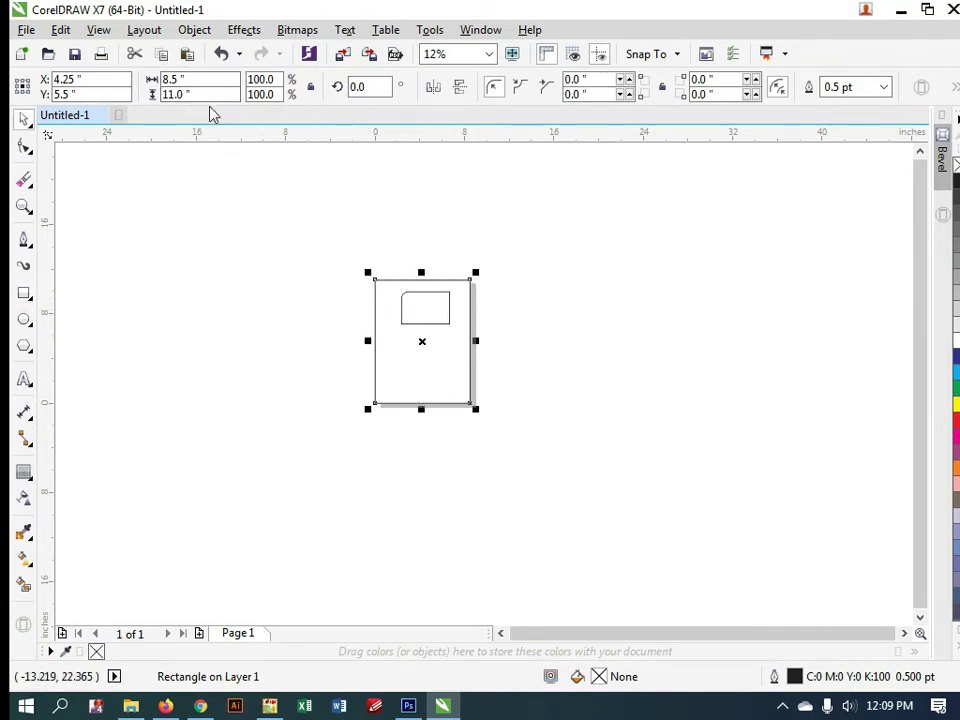
click(302, 289)
click(390, 286)
drag(390, 286, 317, 254)
key(ctrl+z)
Step: Select both the page-sized rectangle and the rounded rectangle and fit all objects in the view
click(512, 302)
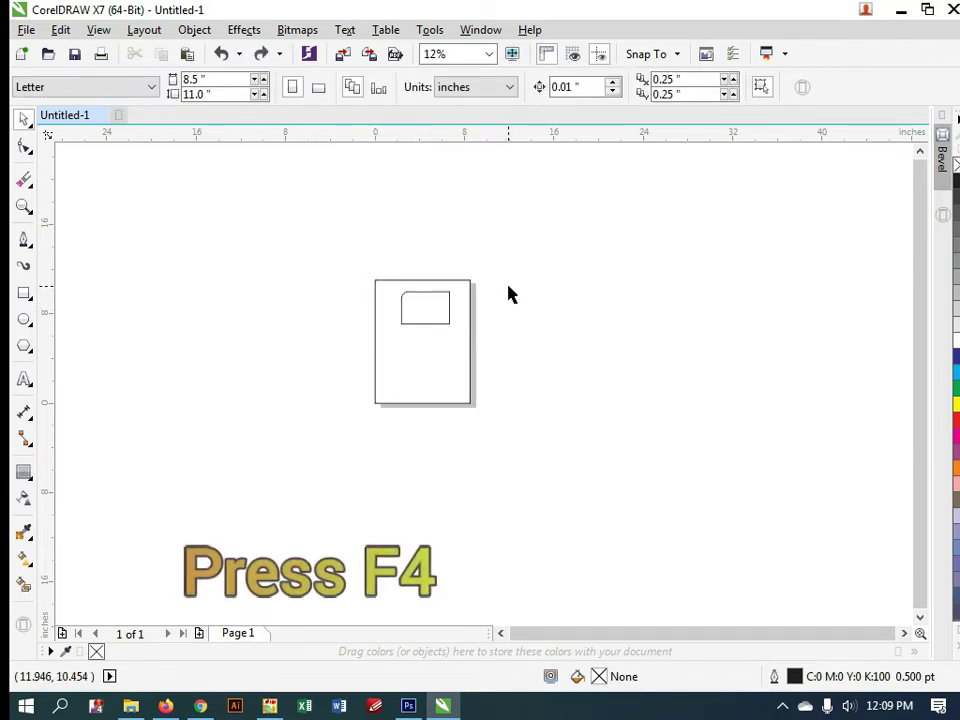
drag(304, 233, 579, 455)
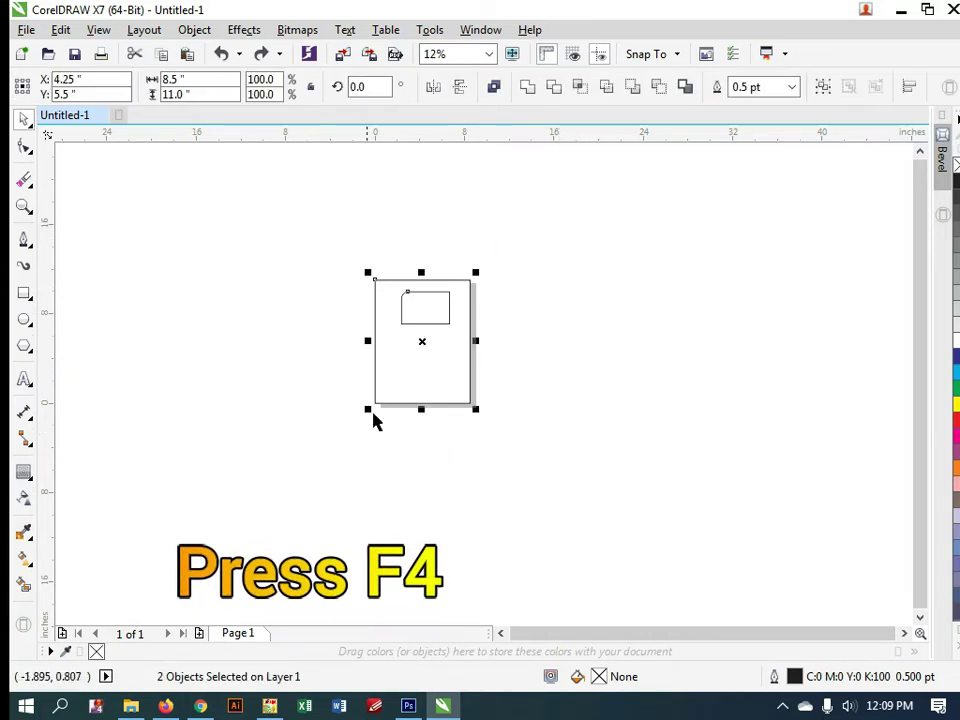
key(F4)
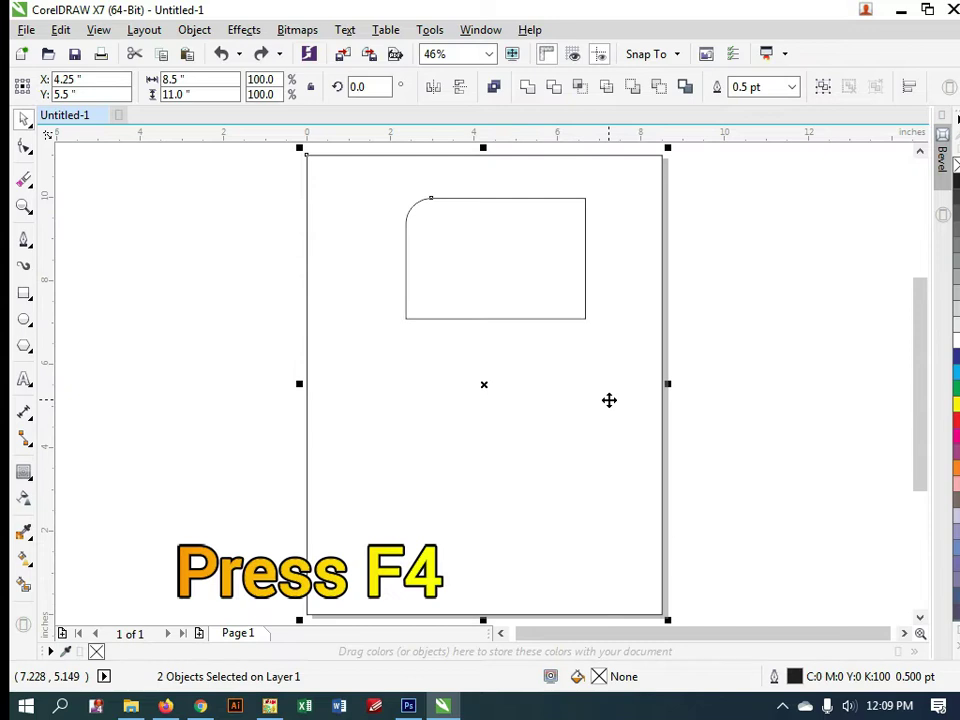
Step: Move the rounded rectangle far off the page to its lower right and fit all objects in the view
scroll(356, 289, down, 4)
click(420, 281)
click(388, 279)
click(388, 272)
drag(388, 272, 748, 530)
click(615, 403)
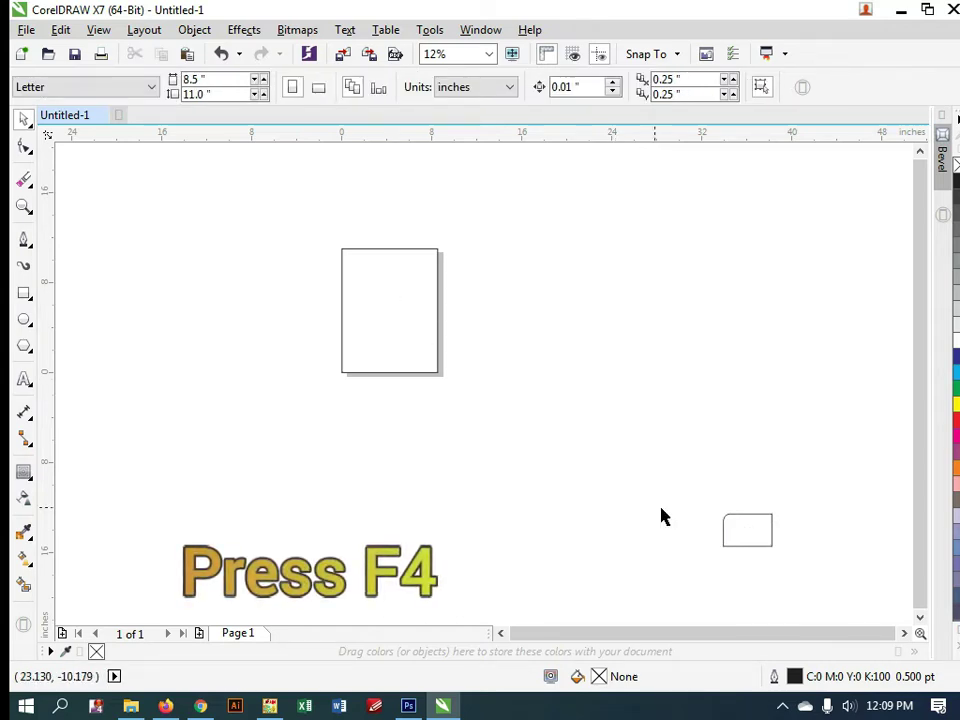
key(F4)
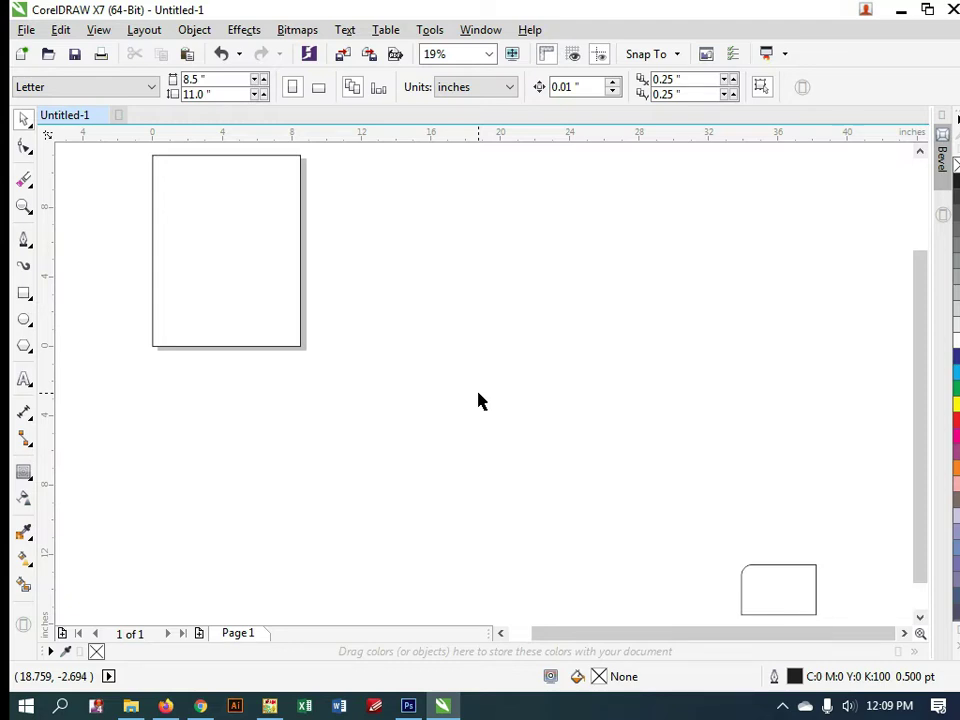
Step: Delete the rounded rectangle that lies off the page
click(24, 207)
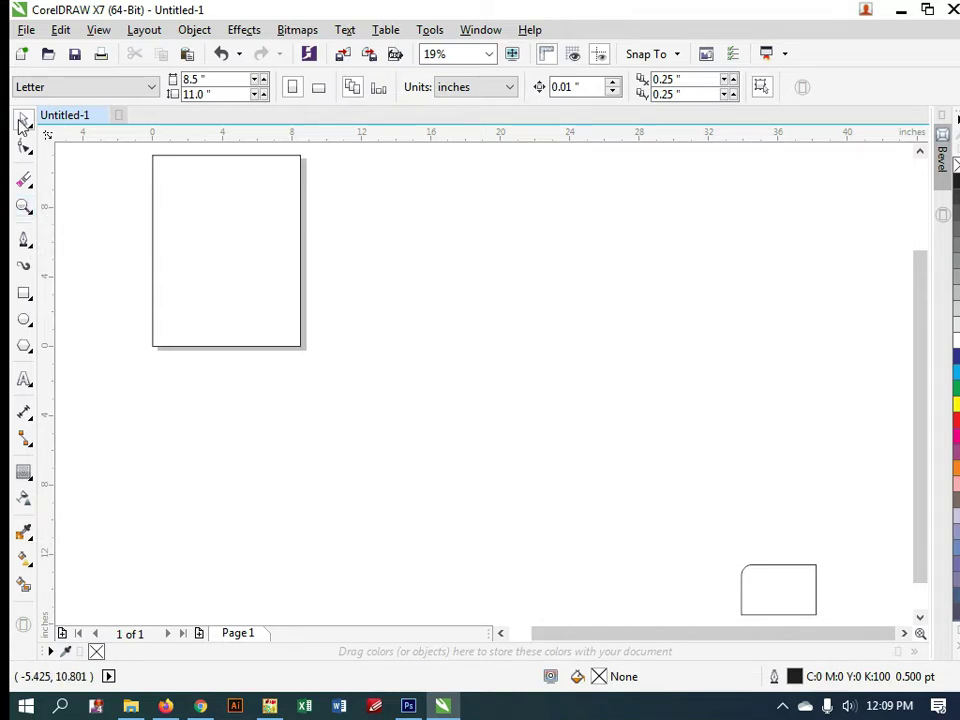
click(785, 568)
key(Delete)
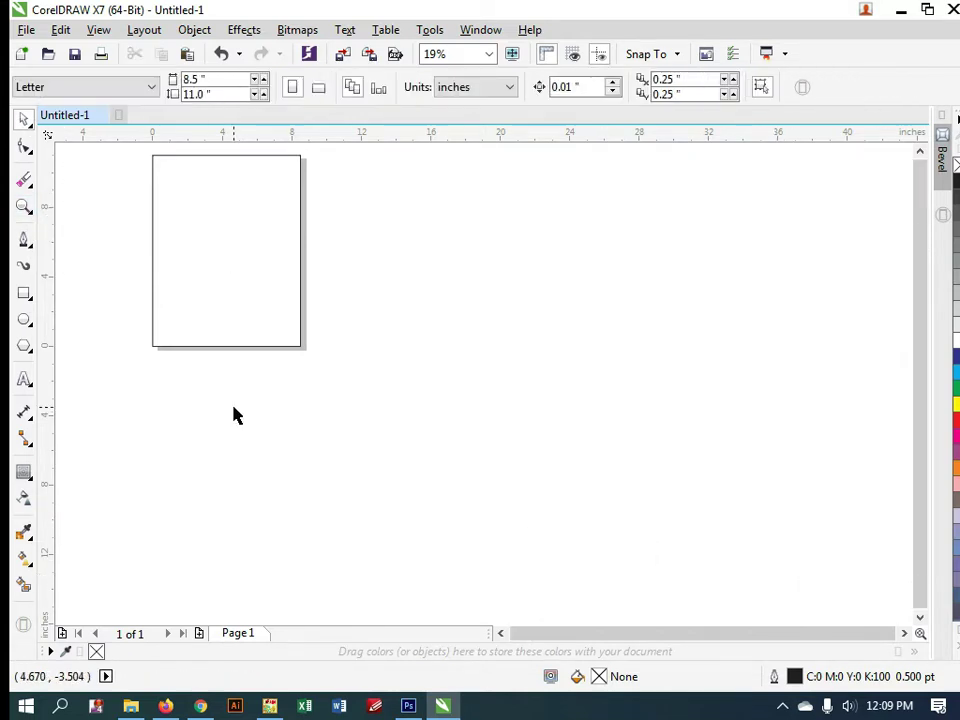
click(28, 247)
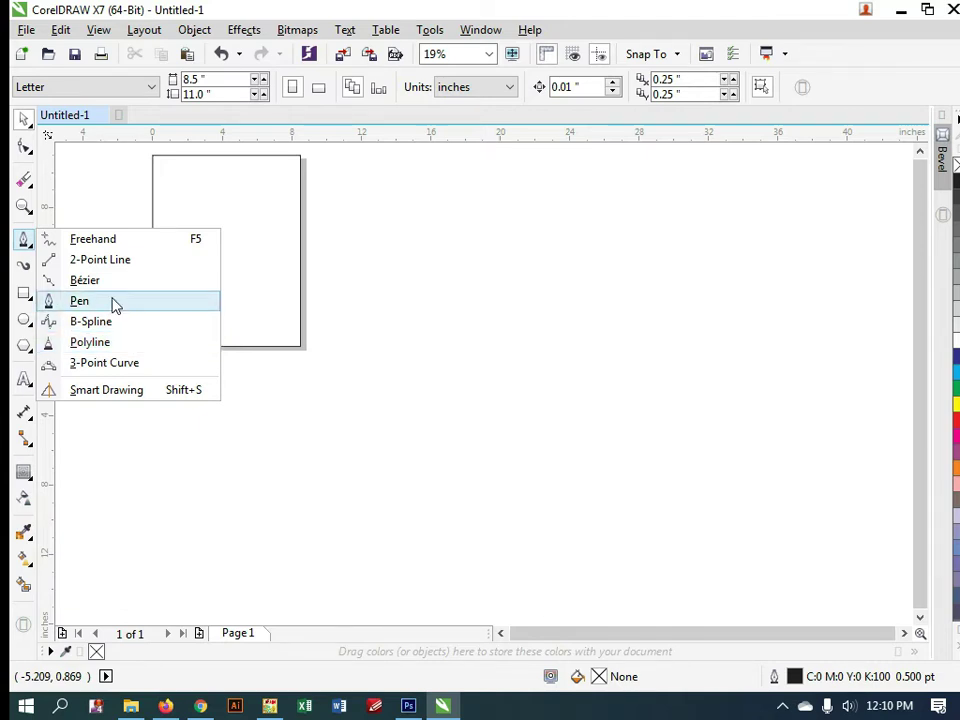
click(26, 147)
click(26, 121)
click(75, 118)
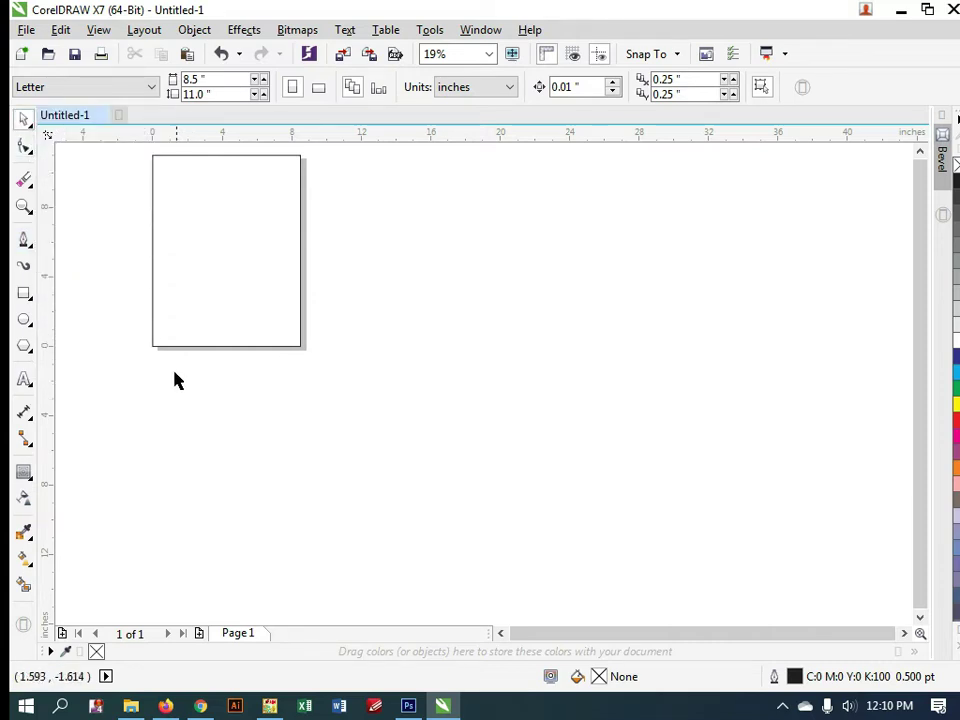
Step: Draw a wavy stroke about 15 inches wide and a straight horizontal one about 21 inches long with a flat-ended Artistic Media preset
click(27, 270)
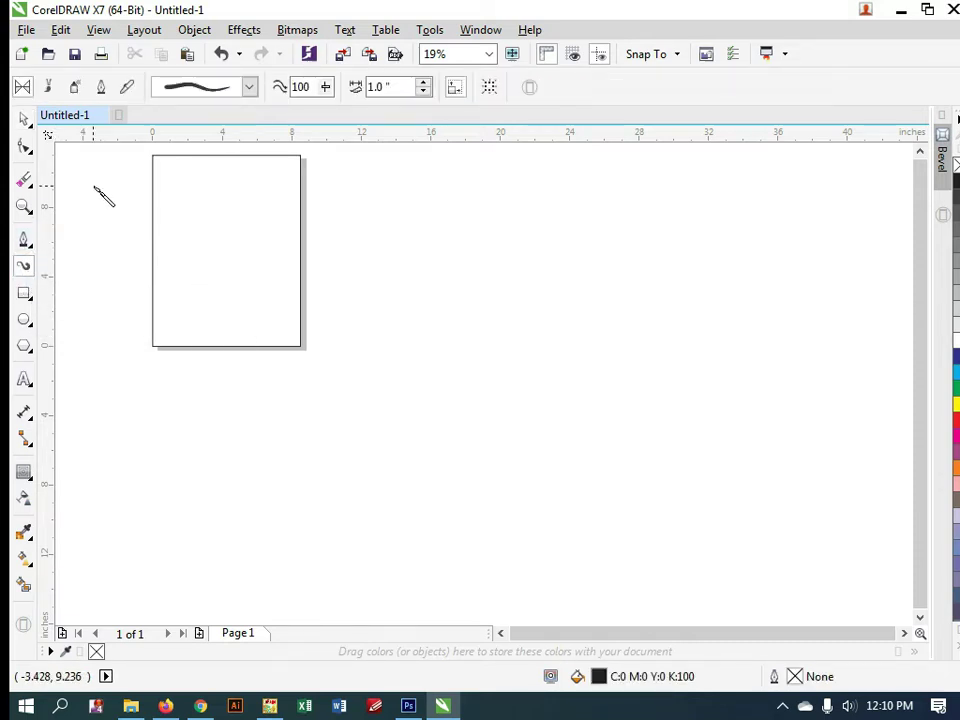
click(249, 87)
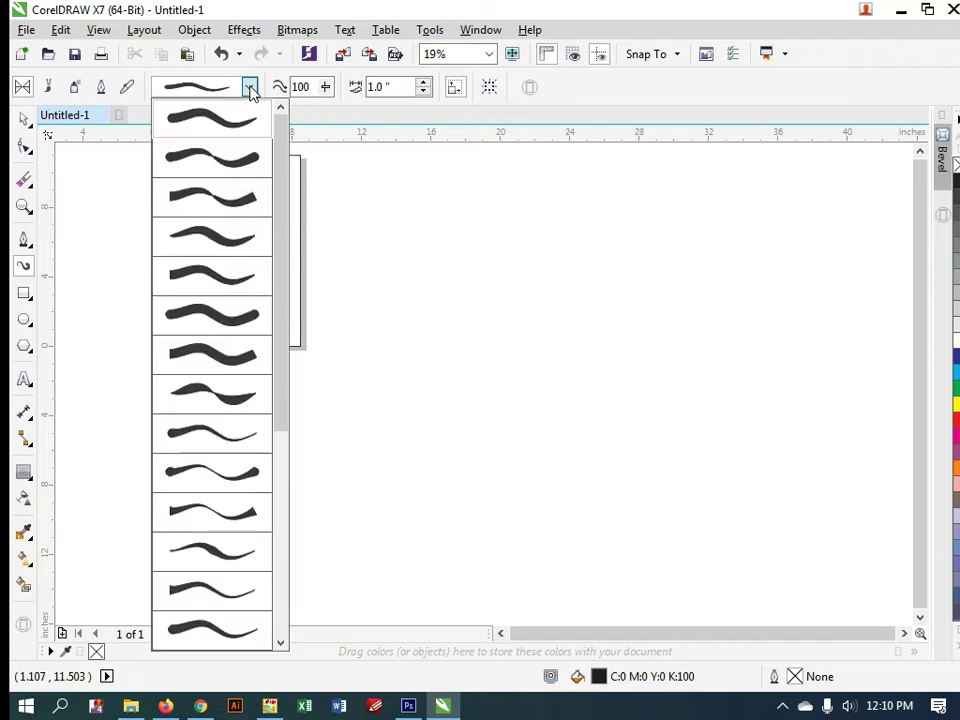
click(221, 356)
mouse_move(581, 281)
mouse_down()
mouse_move(558, 302)
mouse_move(335, 330)
mouse_up()
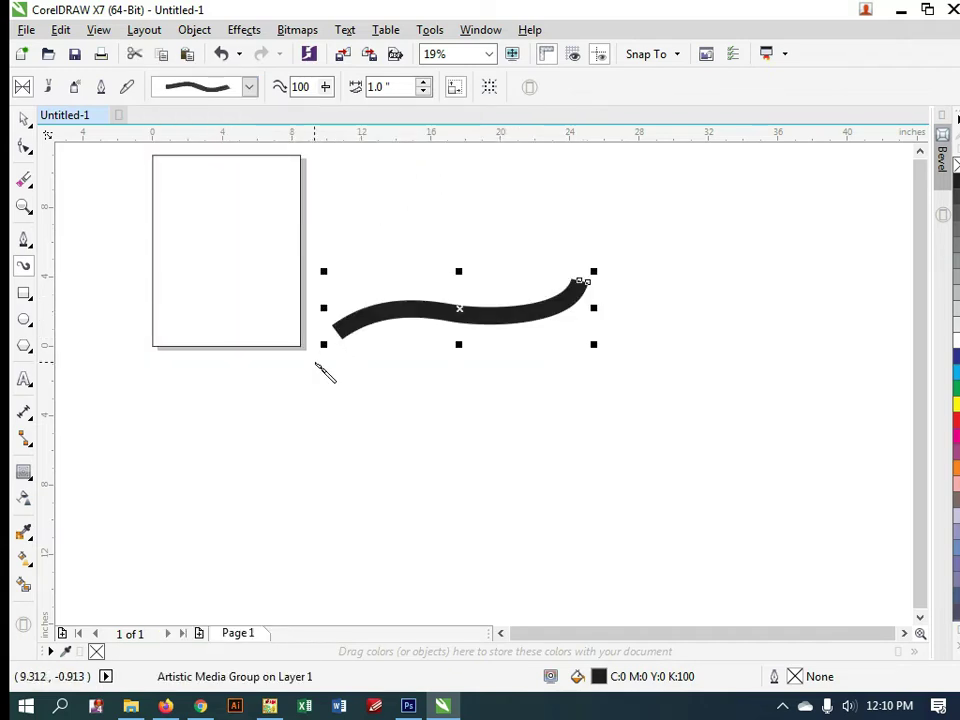
mouse_move(381, 435)
mouse_down()
mouse_move(521, 437)
mouse_move(750, 437)
mouse_up()
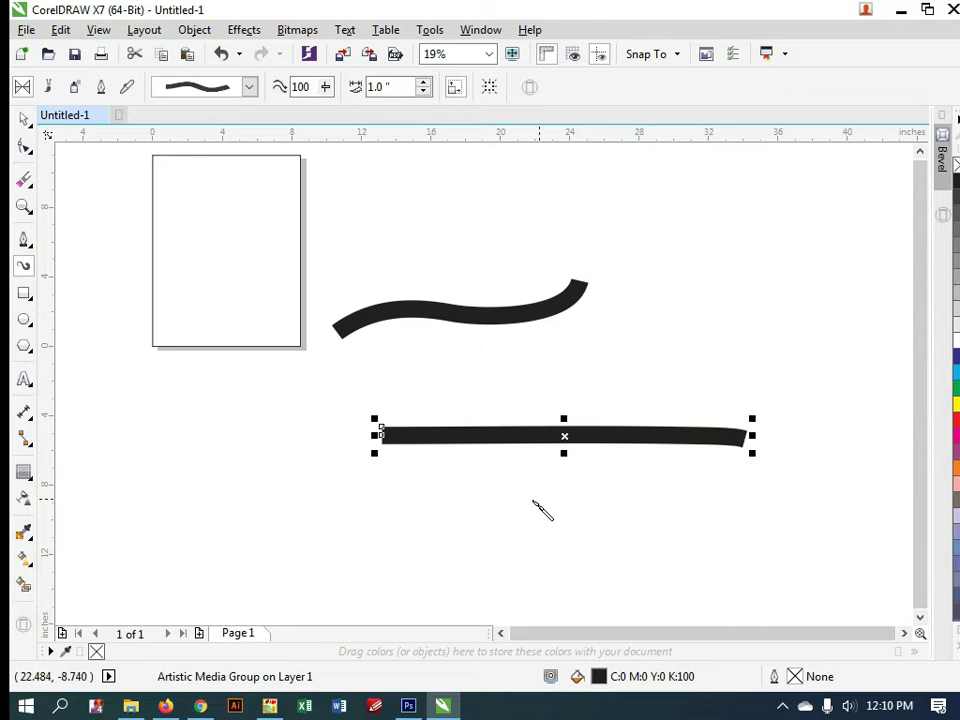
Step: Apply a tapering Artistic Media preset to the straight stroke and draw a wavy tapered stroke about 34 inches wide above the others
click(249, 87)
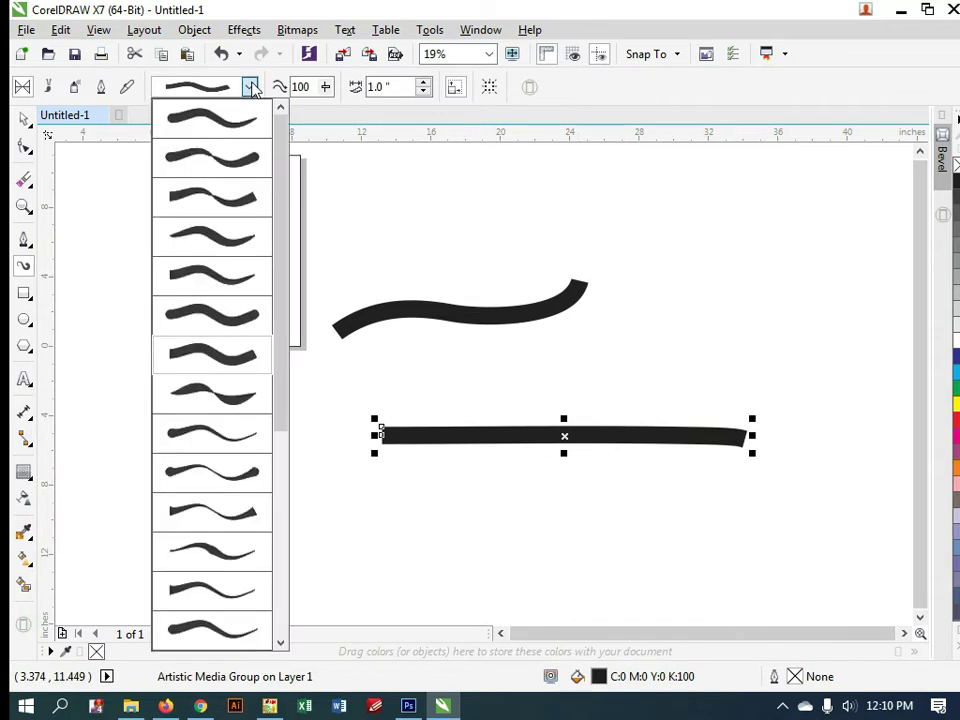
click(258, 422)
scroll(258, 422, down, 2)
click(249, 88)
drag(276, 204, 289, 407)
click(257, 446)
mouse_move(598, 275)
mouse_down()
mouse_move(572, 300)
mouse_move(315, 365)
mouse_move(307, 356)
mouse_up()
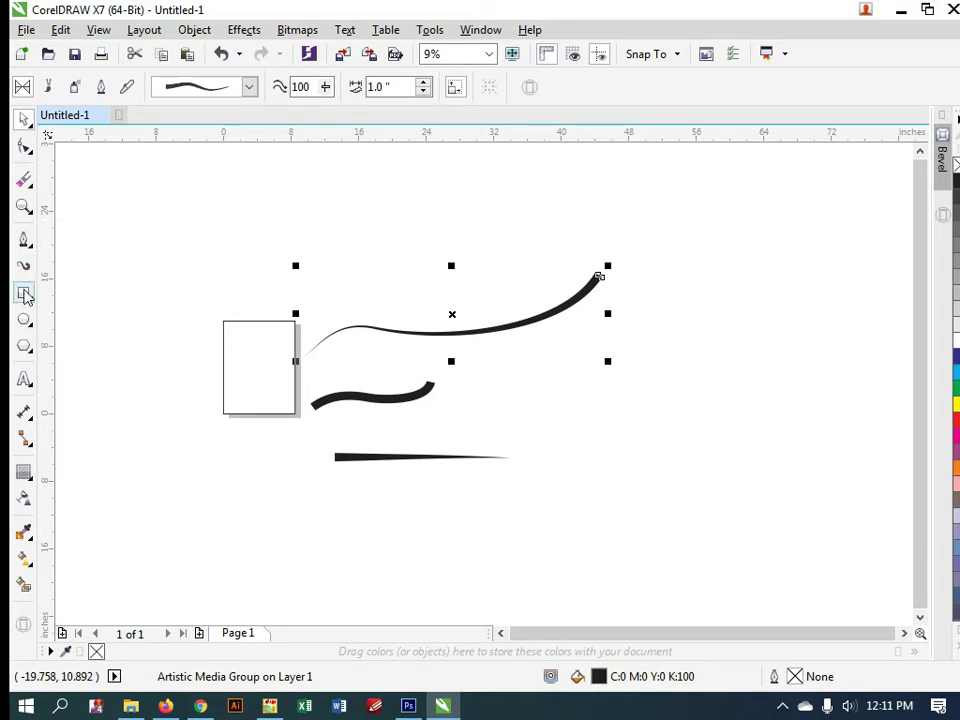
Step: Draw two rectangles side by side above the page with the Rectangle tool, the second about 17.7 by 10.8 inches
click(26, 297)
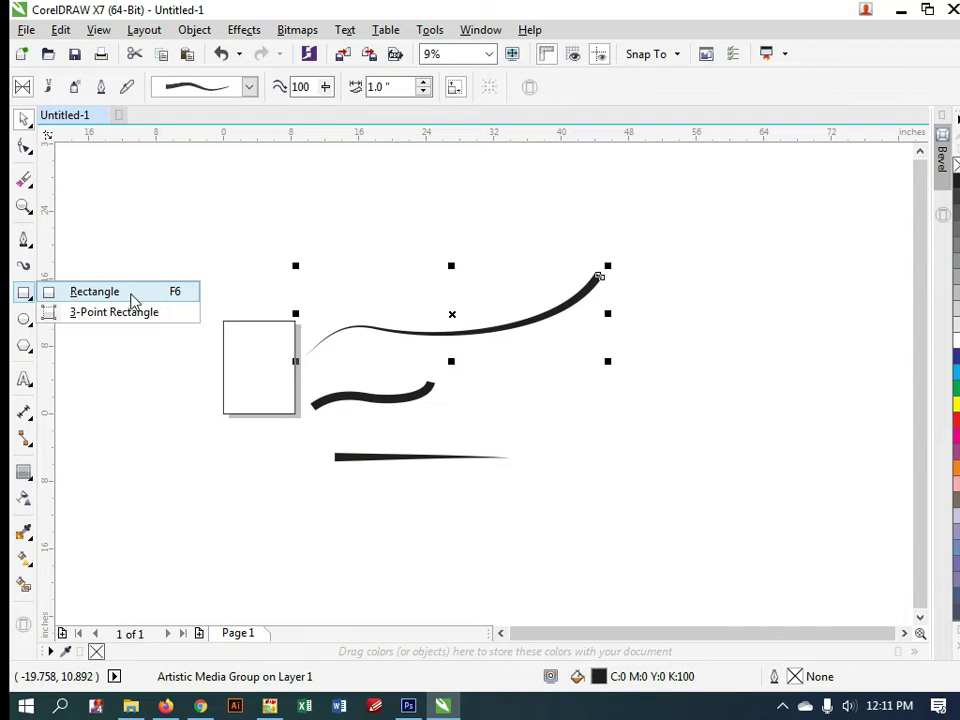
click(133, 294)
drag(155, 195, 285, 280)
drag(320, 197, 470, 288)
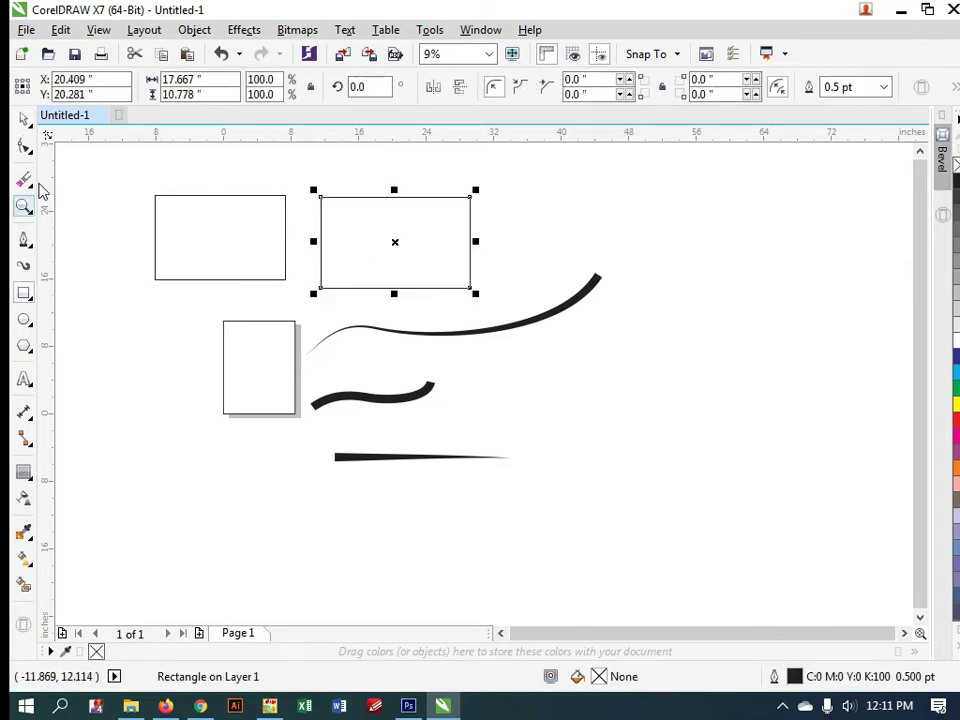
Step: Draw an upright ellipse about 11.9 by 16.9 inches beside the page with the Ellipse tool
click(24, 323)
click(48, 316)
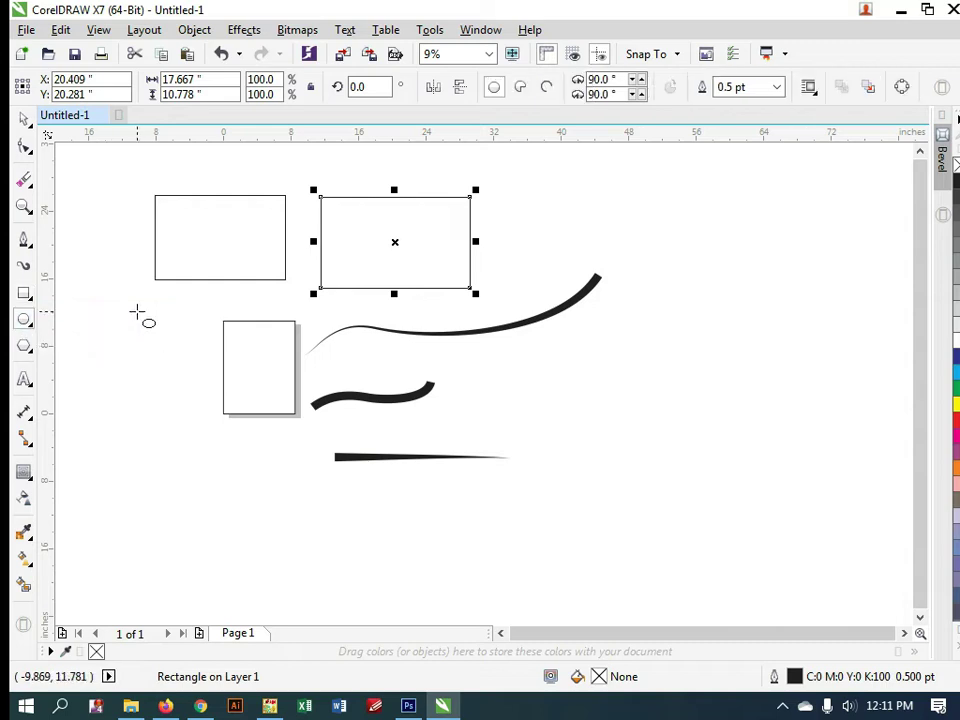
drag(105, 301, 206, 446)
key(space)
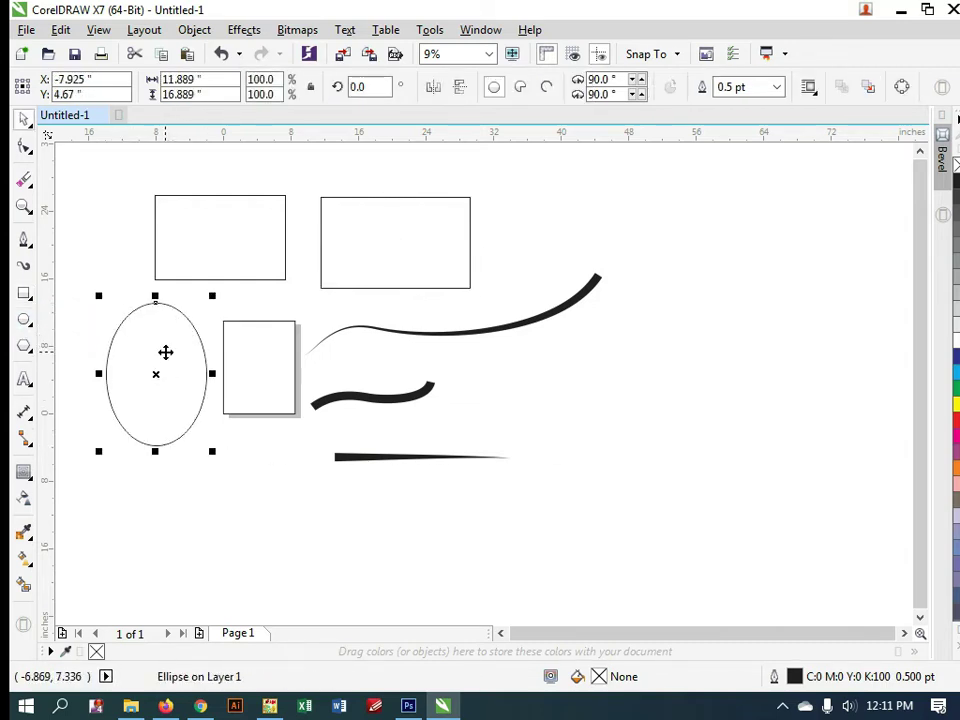
Step: Delete the ellipse, the two rectangles and the three Artistic Media strokes to clear the drawing area
key(Delete)
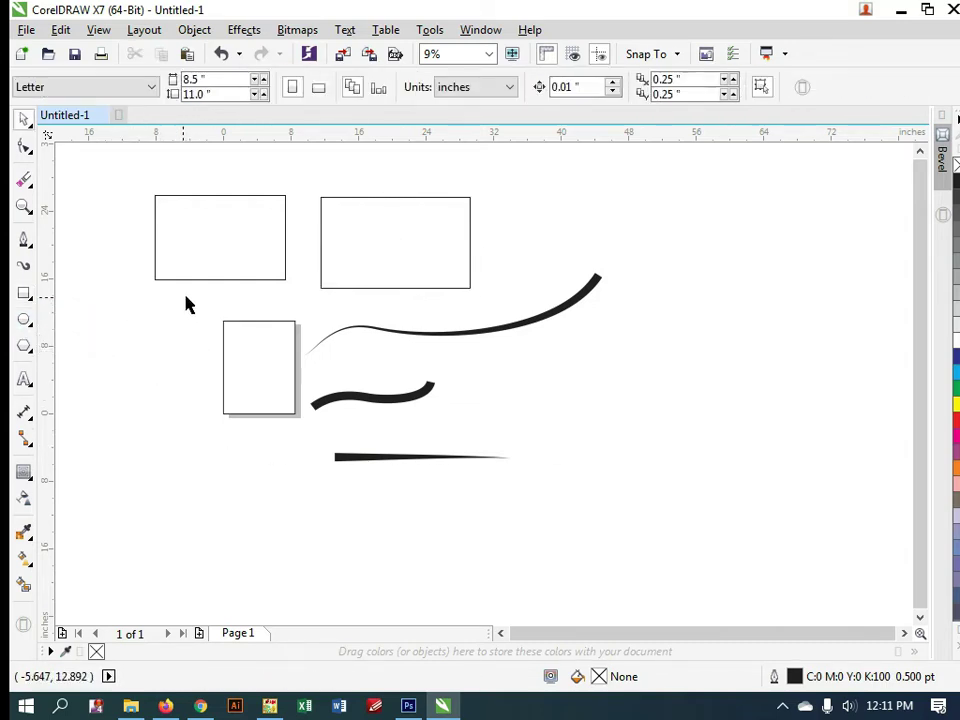
click(251, 261)
key(Escape)
click(222, 230)
key(Delete)
drag(724, 242, 206, 536)
key(Delete)
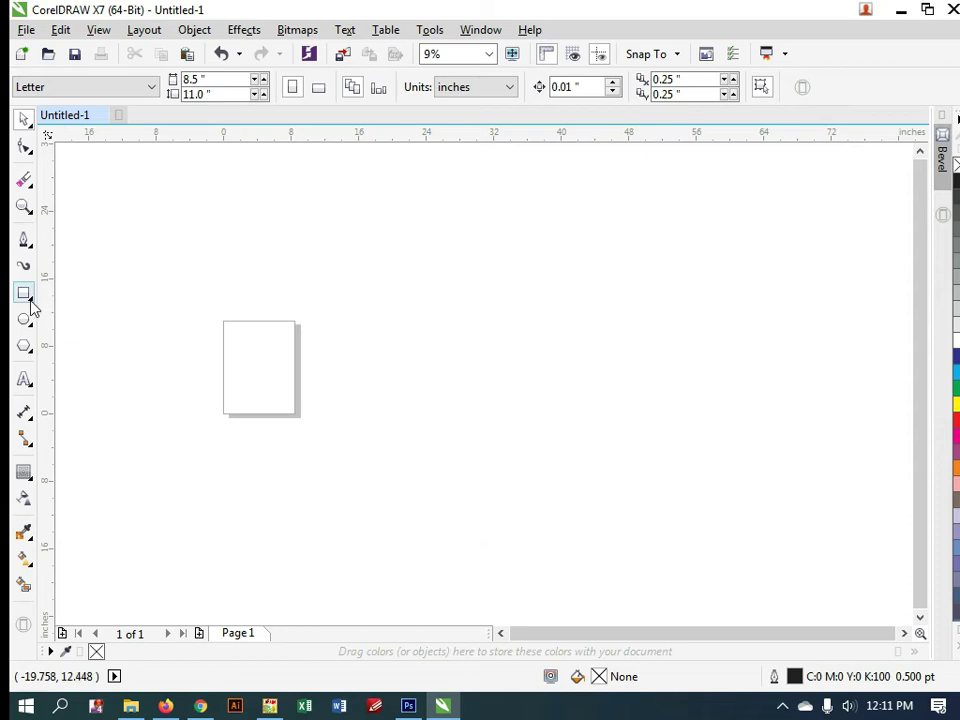
Step: Draw a square about 24.2 inches per side outward from its centre, off the page
click(25, 293)
mouse_move(472, 291)
mouse_down()
mouse_move(617, 420)
mouse_move(660, 268)
mouse_move(521, 398)
mouse_move(788, 446)
mouse_move(699, 270)
mouse_move(490, 348)
mouse_move(630, 437)
mouse_move(546, 321)
mouse_move(516, 300)
mouse_move(507, 345)
mouse_move(489, 306)
mouse_move(563, 355)
mouse_move(604, 366)
mouse_move(549, 311)
mouse_move(502, 289)
mouse_move(525, 302)
mouse_move(576, 305)
mouse_move(559, 309)
mouse_move(574, 313)
mouse_up()
key(shift+ctrl)
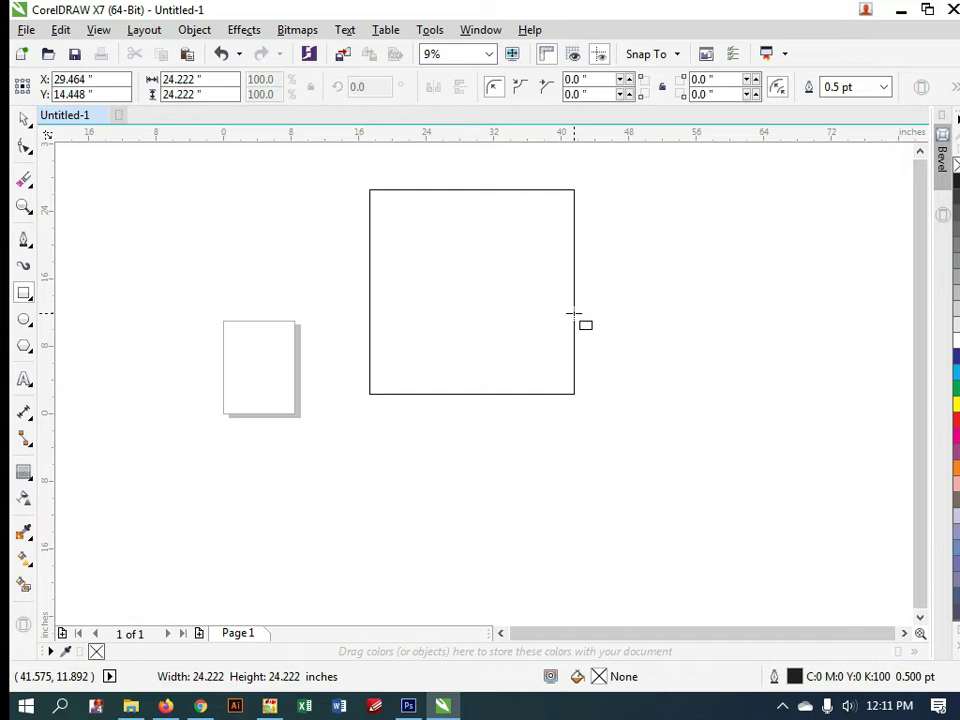
drag(573, 314, 573, 314)
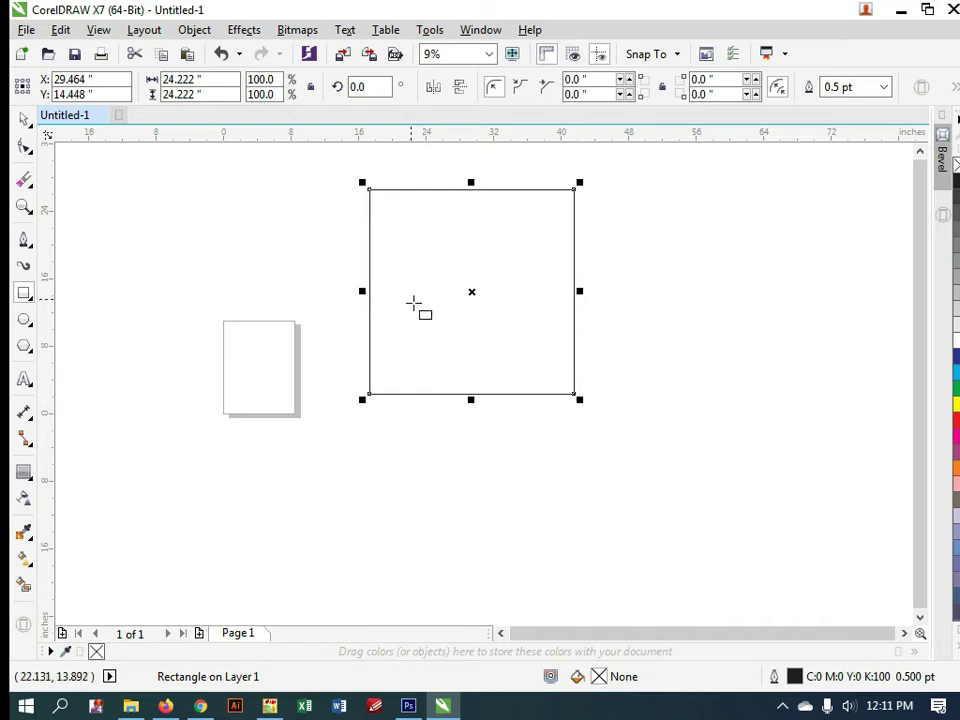
Step: Shrink the square about its centre to about 14.7 inches per side and move it above the page
drag(579, 399, 539, 385)
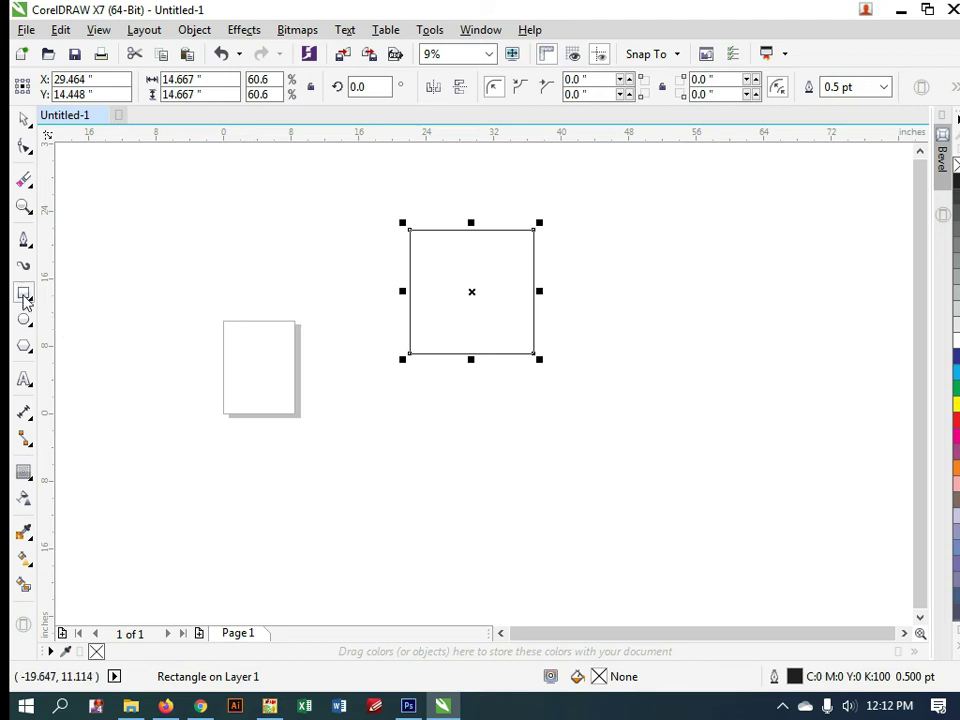
drag(494, 305, 270, 225)
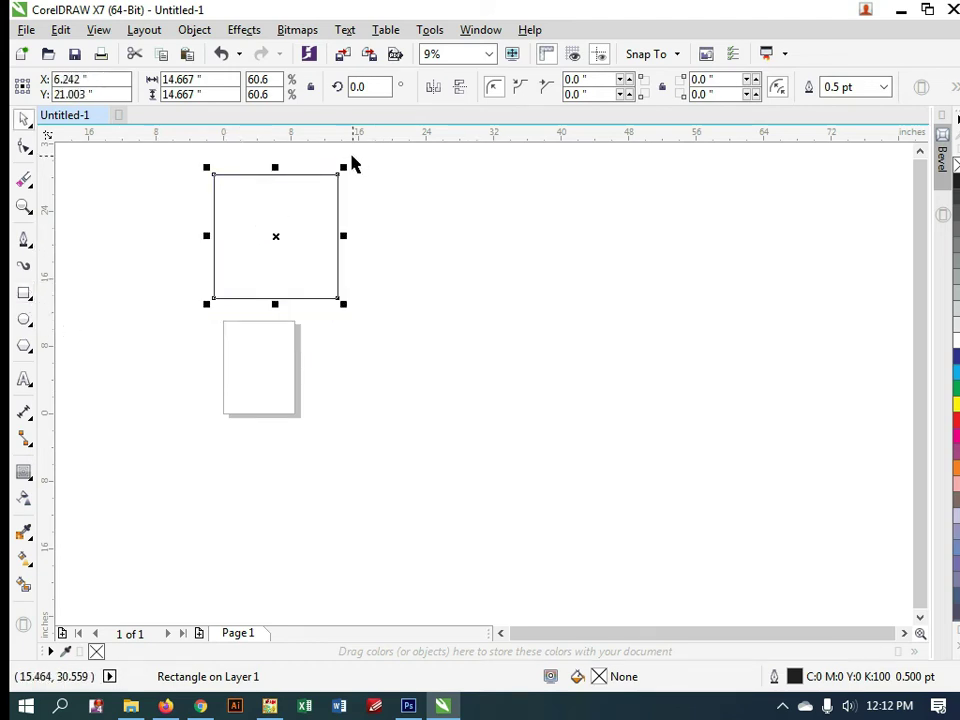
Step: Draw a circle about 24.2 inches in diameter outward from its centre and move it down beside the square
click(20, 324)
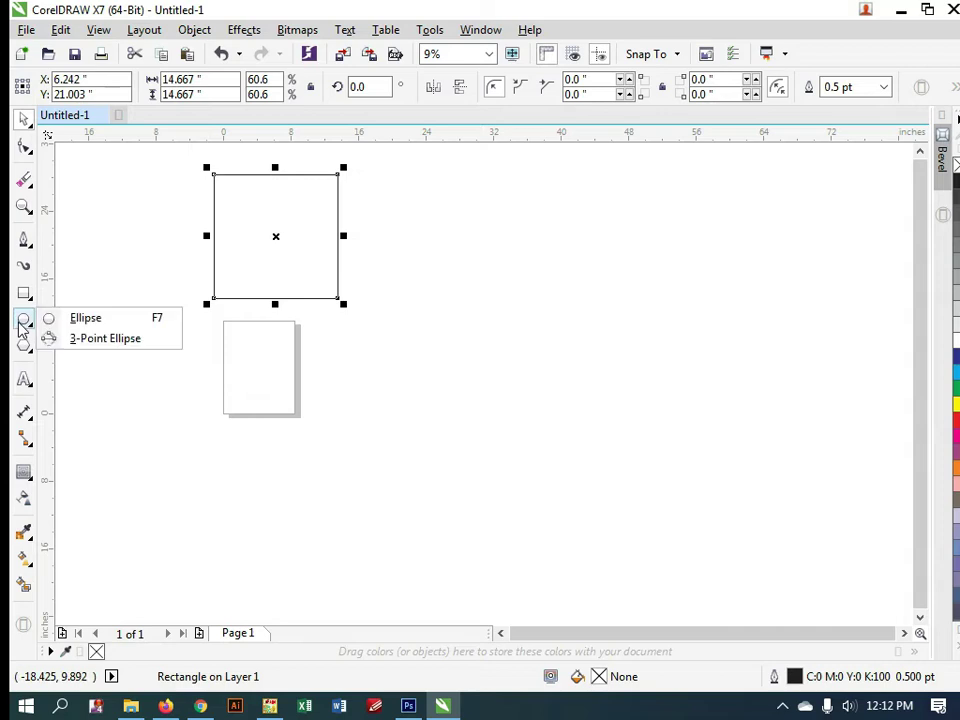
click(90, 318)
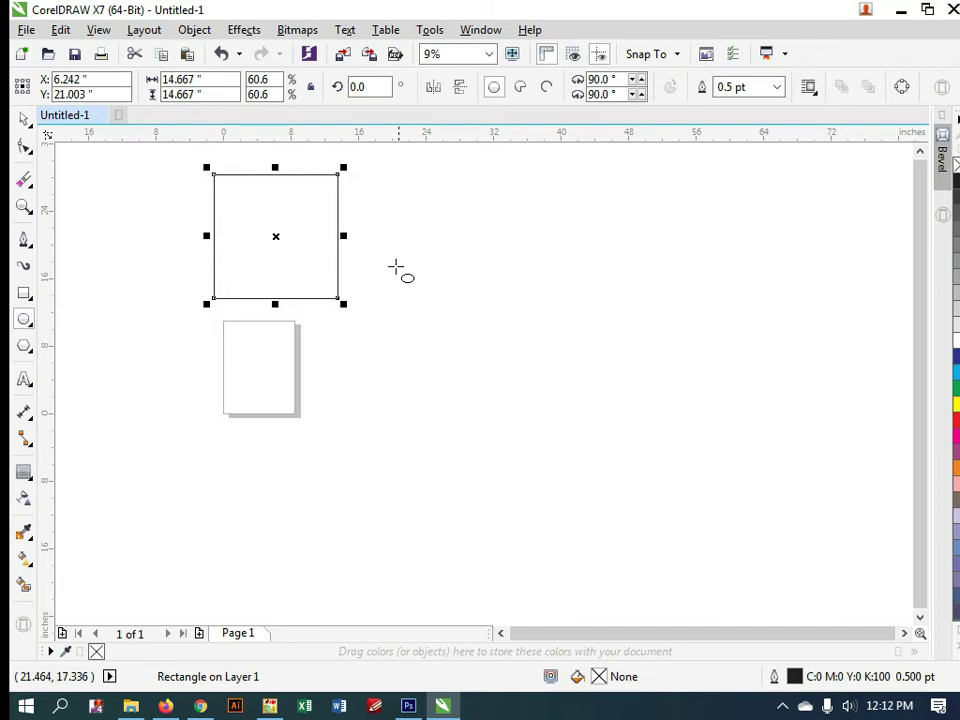
mouse_move(502, 243)
mouse_down()
mouse_move(626, 394)
mouse_move(776, 444)
mouse_move(617, 484)
mouse_move(710, 377)
mouse_move(707, 446)
mouse_move(604, 418)
mouse_move(686, 431)
mouse_move(673, 390)
mouse_move(570, 298)
mouse_move(559, 315)
mouse_move(568, 321)
mouse_move(733, 396)
mouse_move(779, 485)
mouse_move(786, 467)
mouse_move(683, 351)
mouse_move(561, 319)
mouse_move(639, 409)
mouse_move(555, 345)
mouse_move(506, 347)
mouse_move(574, 366)
mouse_move(540, 361)
mouse_move(516, 302)
mouse_move(551, 343)
mouse_move(651, 399)
mouse_move(624, 343)
mouse_move(572, 302)
mouse_move(536, 288)
mouse_move(531, 312)
mouse_move(709, 442)
mouse_move(669, 390)
mouse_move(579, 324)
mouse_move(527, 296)
mouse_move(505, 313)
mouse_move(699, 411)
mouse_move(643, 341)
mouse_move(531, 326)
mouse_move(671, 381)
mouse_move(754, 379)
mouse_move(621, 321)
mouse_move(538, 304)
mouse_move(690, 372)
mouse_move(563, 309)
mouse_move(606, 339)
mouse_up()
key(shift+ctrl)
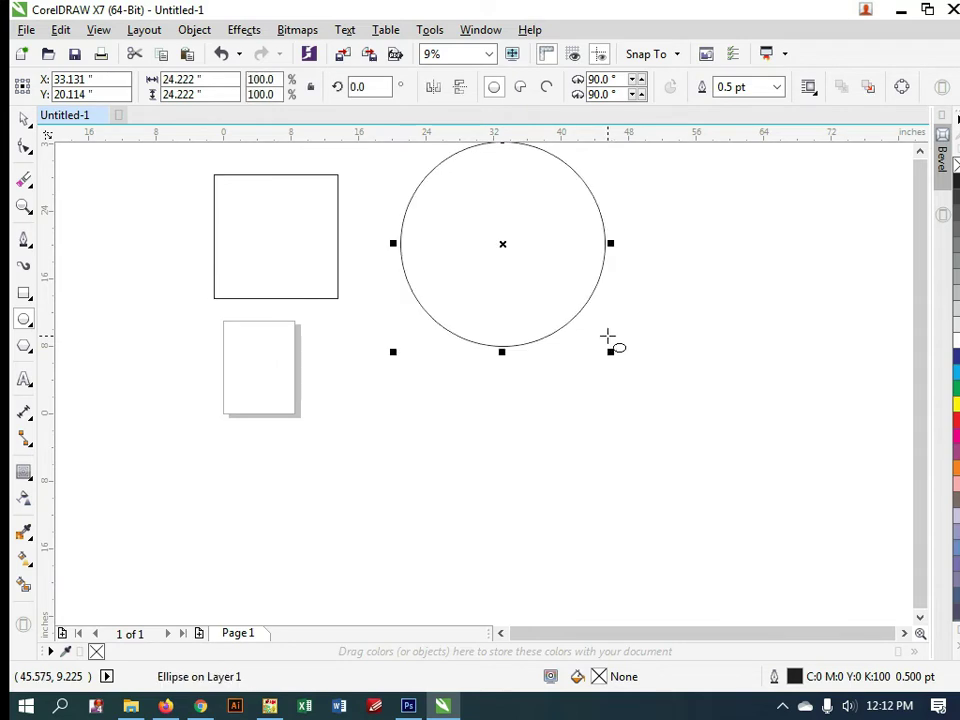
drag(501, 244, 531, 313)
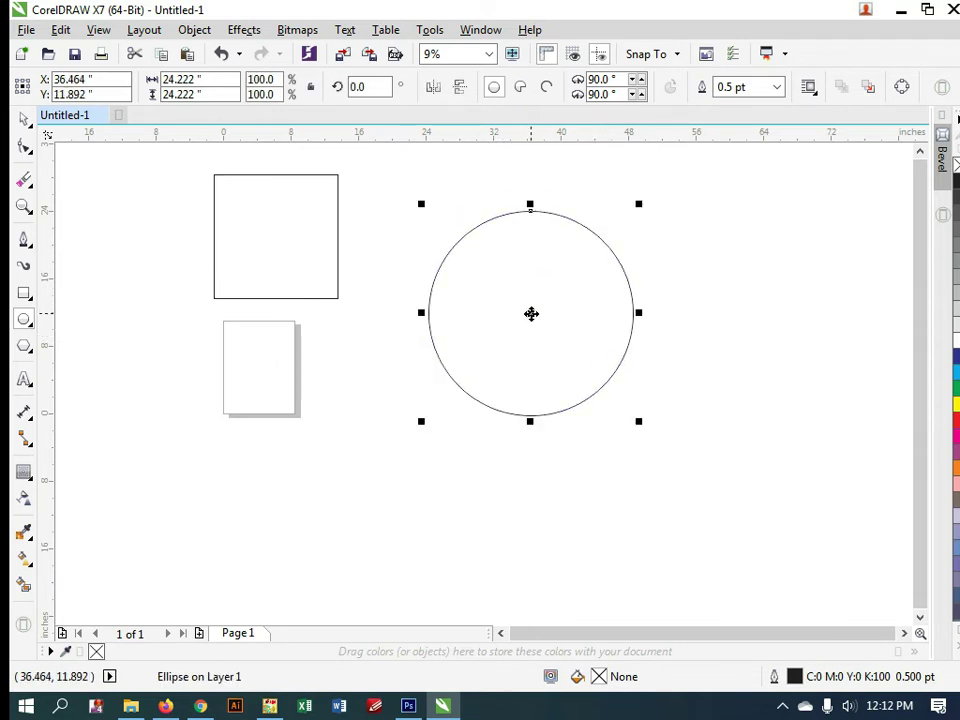
Step: Switch to the Pick tool and delete both the circle and the square
key(ctrl+space)
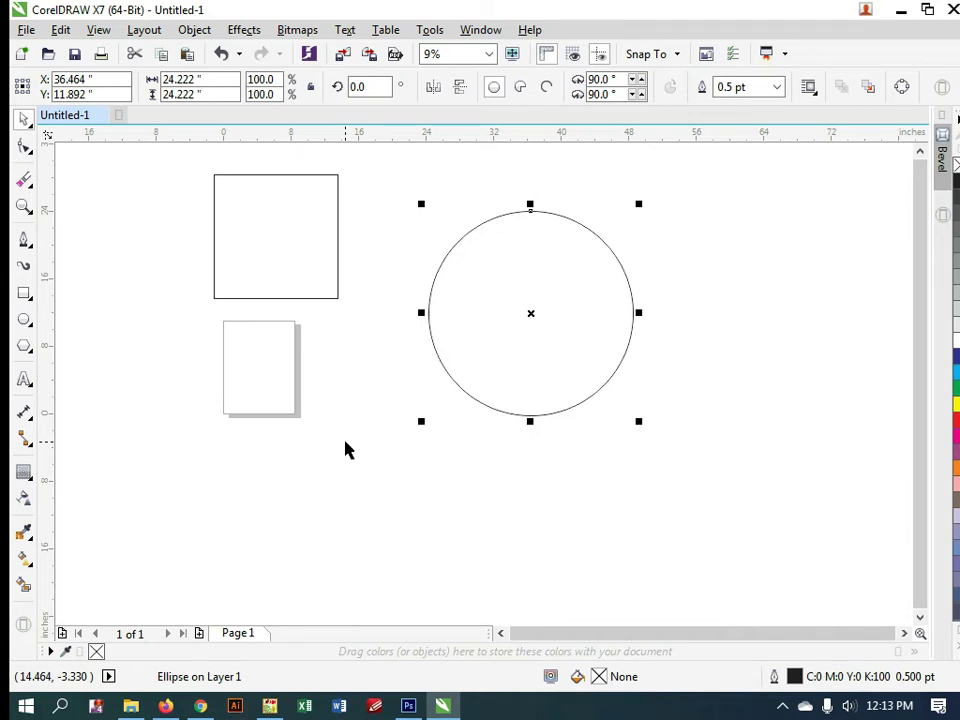
key(ctrl+space)
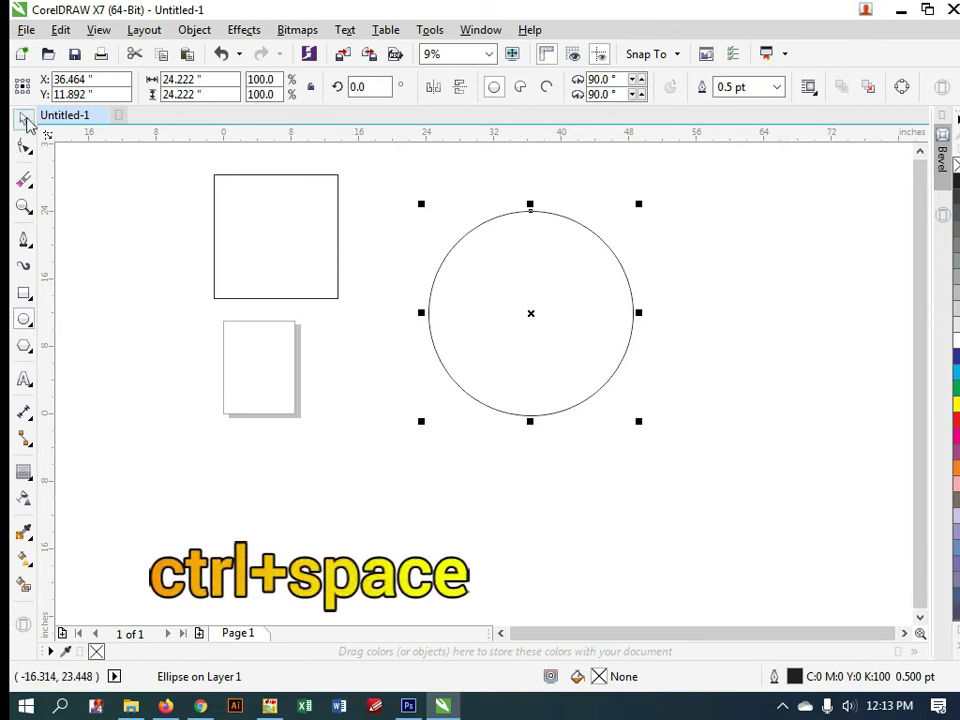
key(ctrl+space)
drag(463, 317, 483, 317)
click(279, 234)
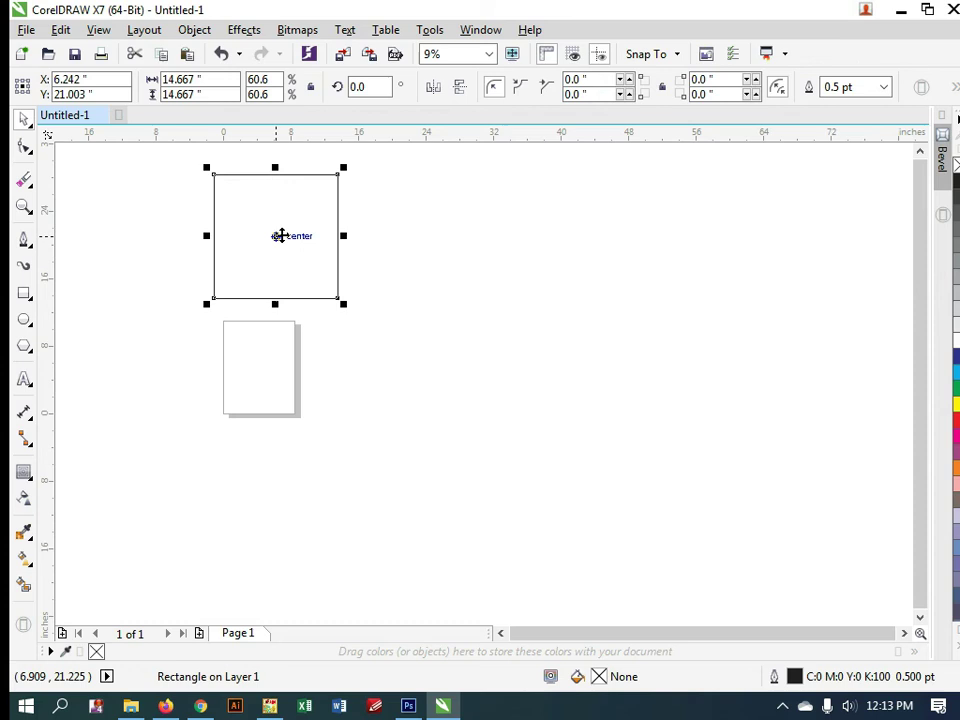
key(ctrl+a)
key(Delete)
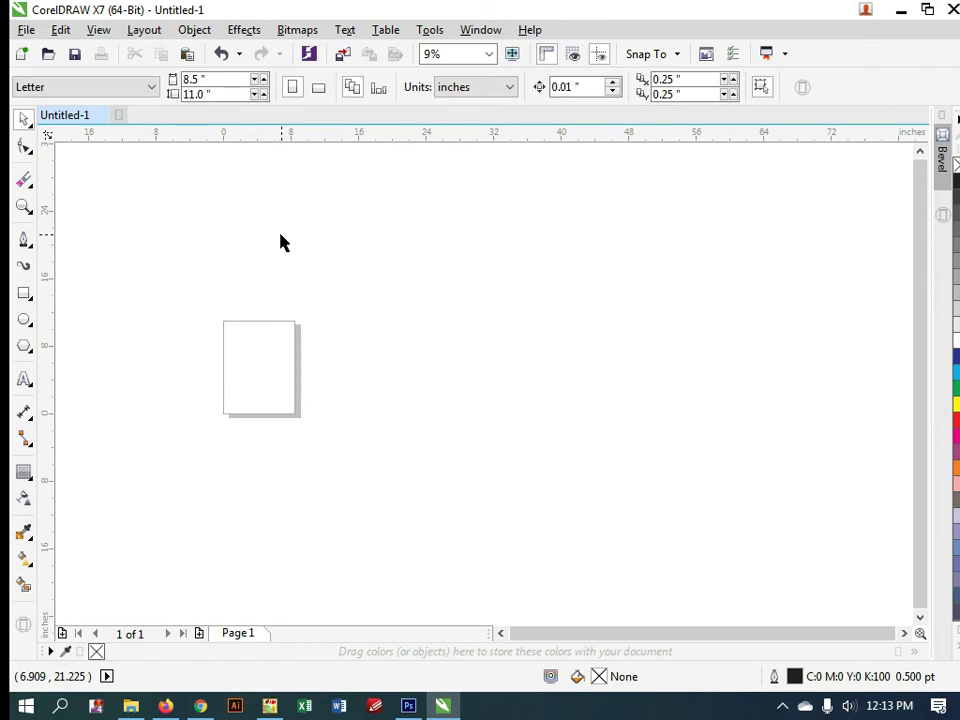
Step: Draw a regular pentagon about 19.7 by 18.7 inches with the Polygon tool and move it slightly up
click(26, 348)
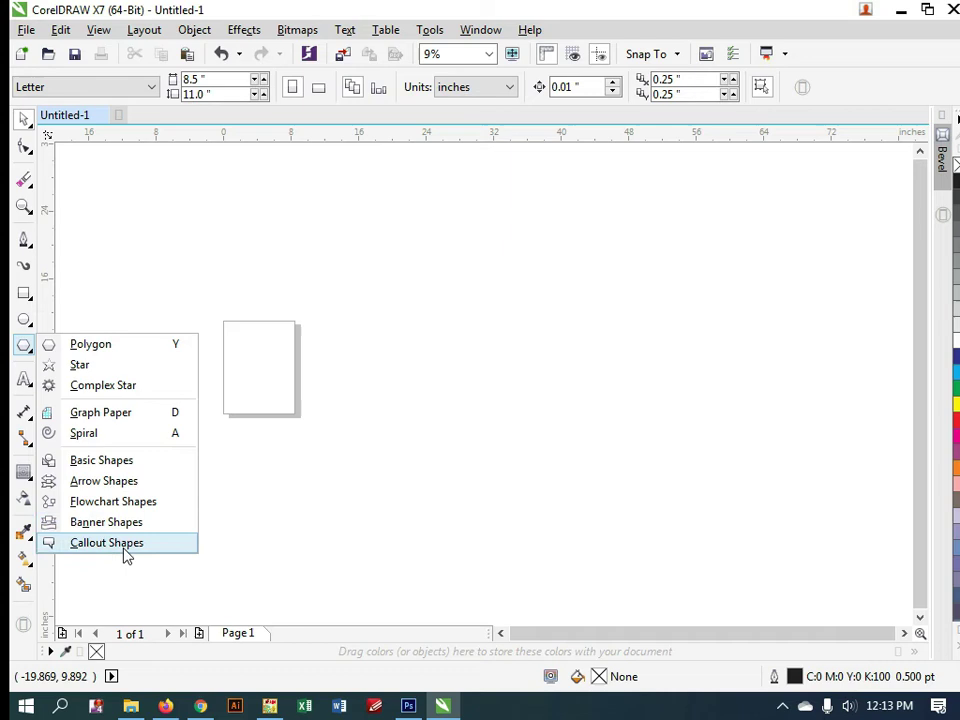
click(139, 352)
drag(381, 262, 578, 387)
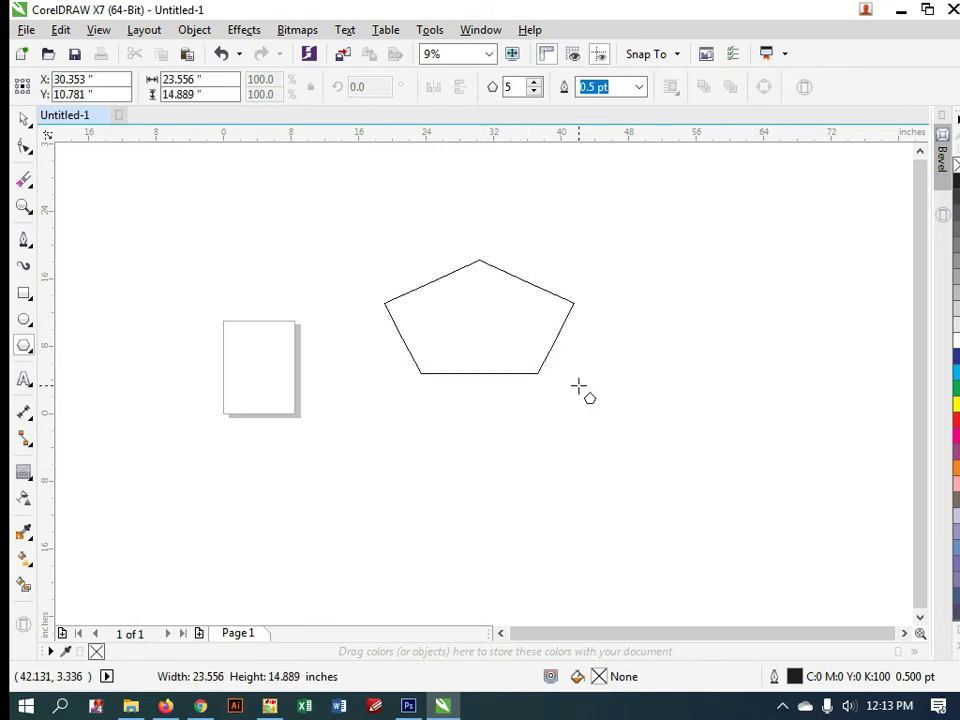
drag(578, 387, 468, 330)
drag(387, 250, 480, 341)
key(space)
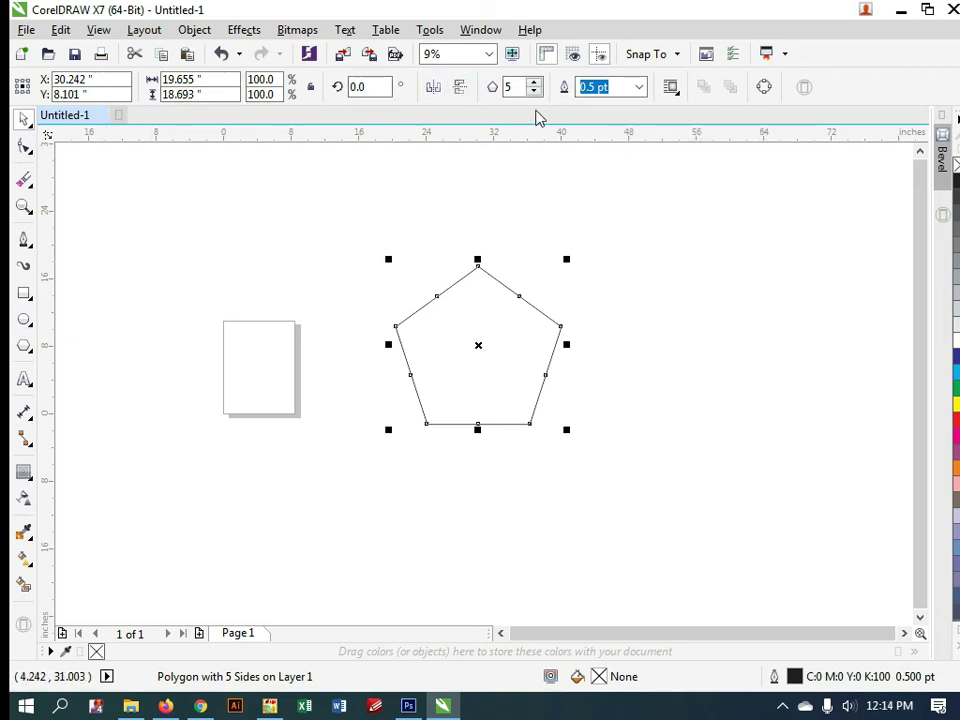
drag(514, 321, 523, 287)
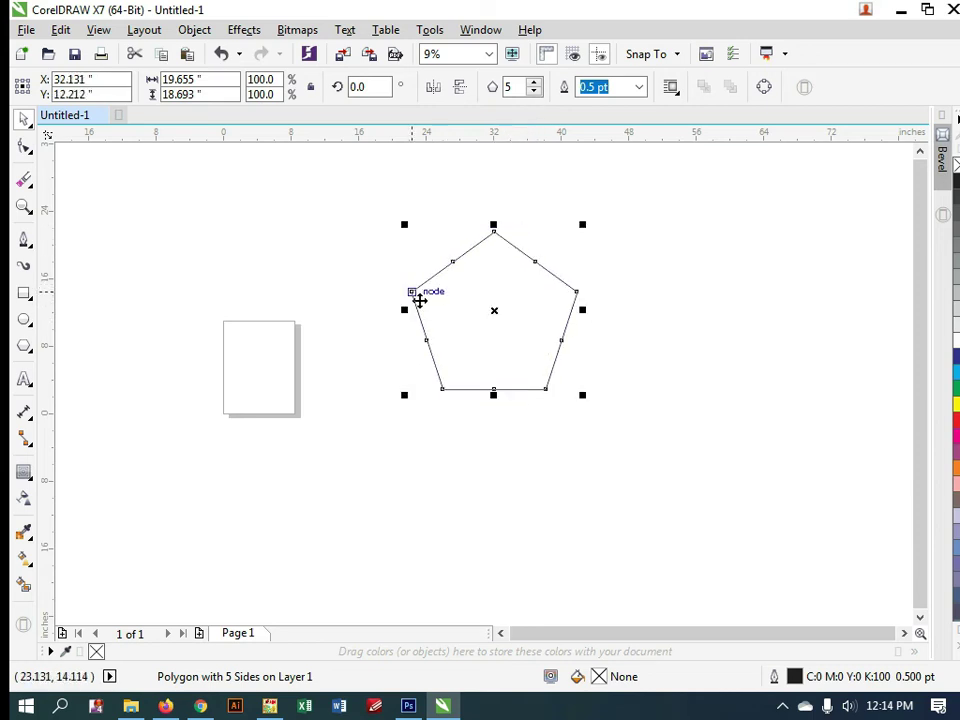
Step: Raise the polygon's number of sides, reduce it to 4, and set it back to 5
click(535, 85)
click(535, 85)
click(535, 85)
click(535, 85)
click(535, 85)
click(535, 84)
click(535, 84)
click(535, 92)
click(535, 92)
click(535, 92)
click(535, 92)
click(535, 92)
click(535, 92)
click(535, 92)
click(535, 92)
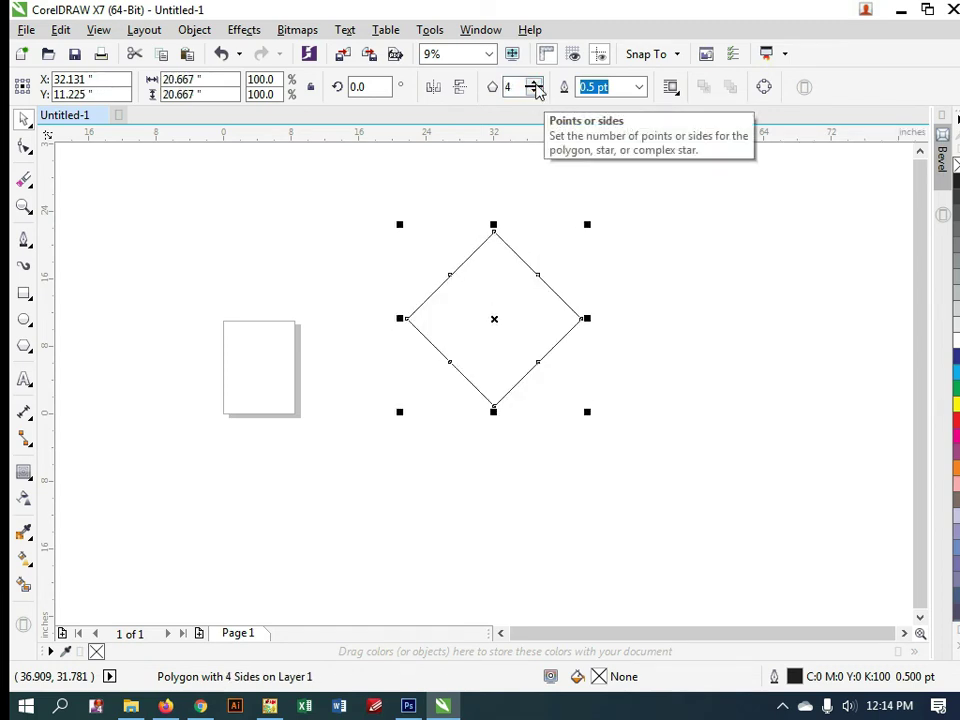
click(535, 83)
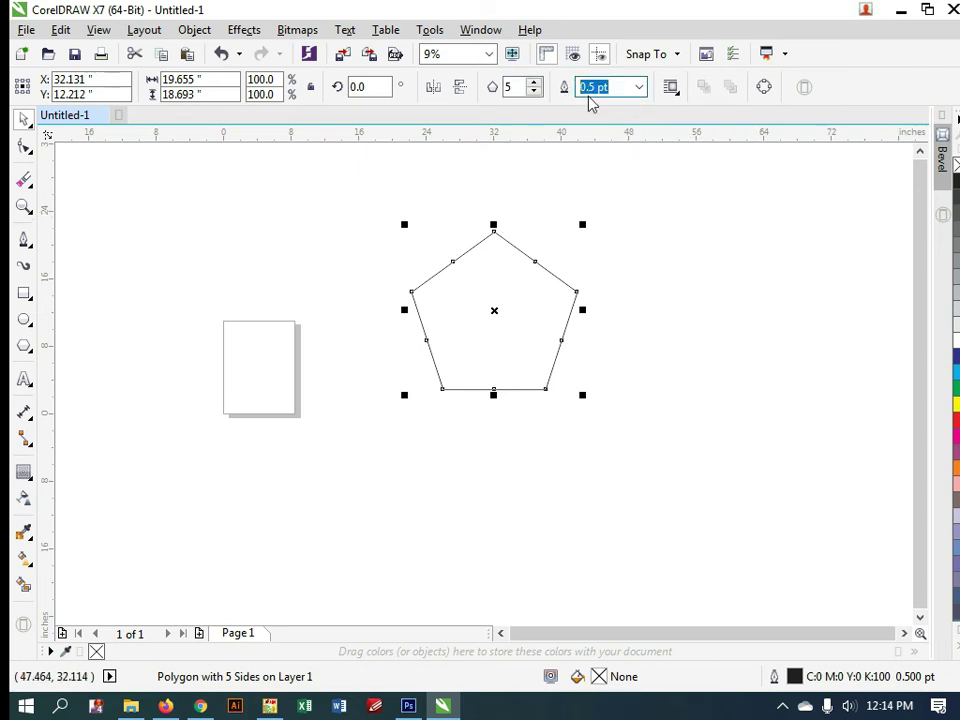
Step: Set the pentagon's outline width to 2 pt and its outline colour to red
click(618, 88)
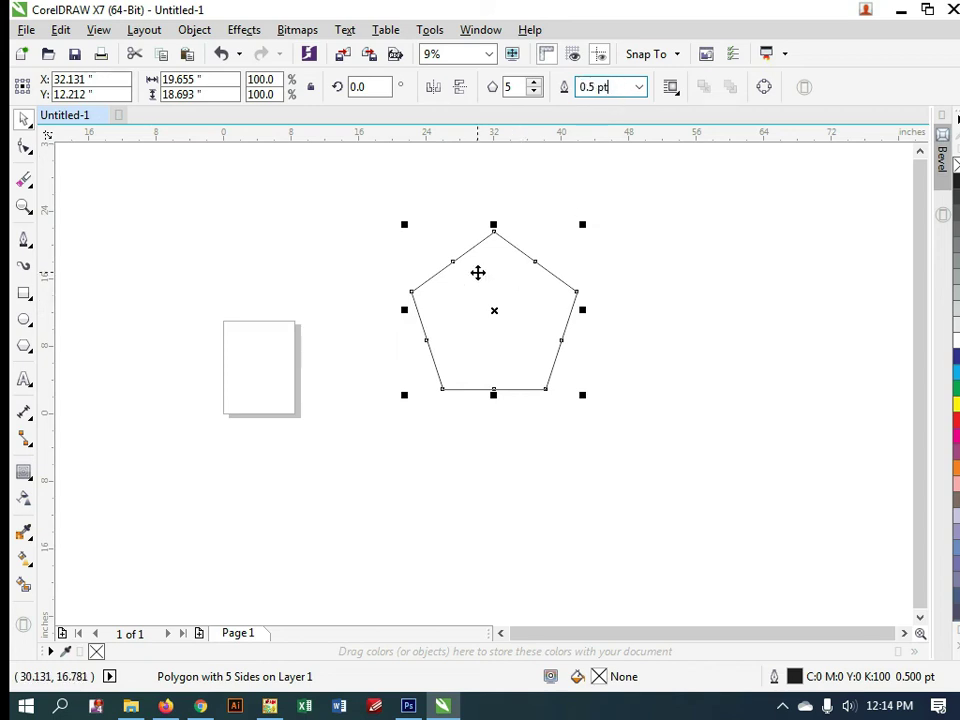
text(2)
key(Return)
click(560, 270)
click(514, 248)
right_click(955, 425)
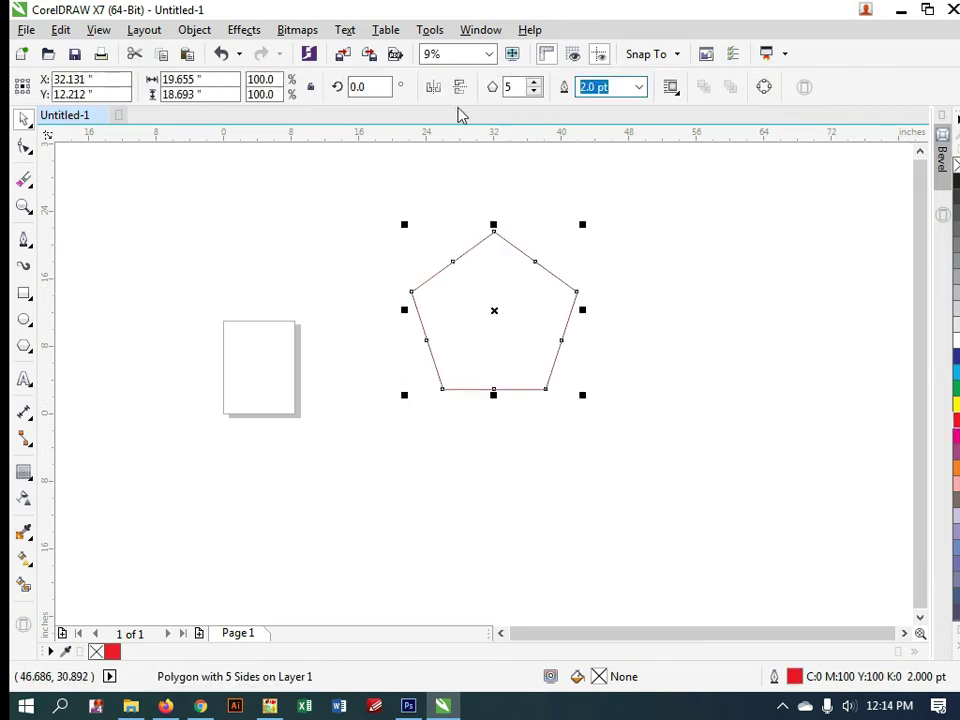
click(519, 244)
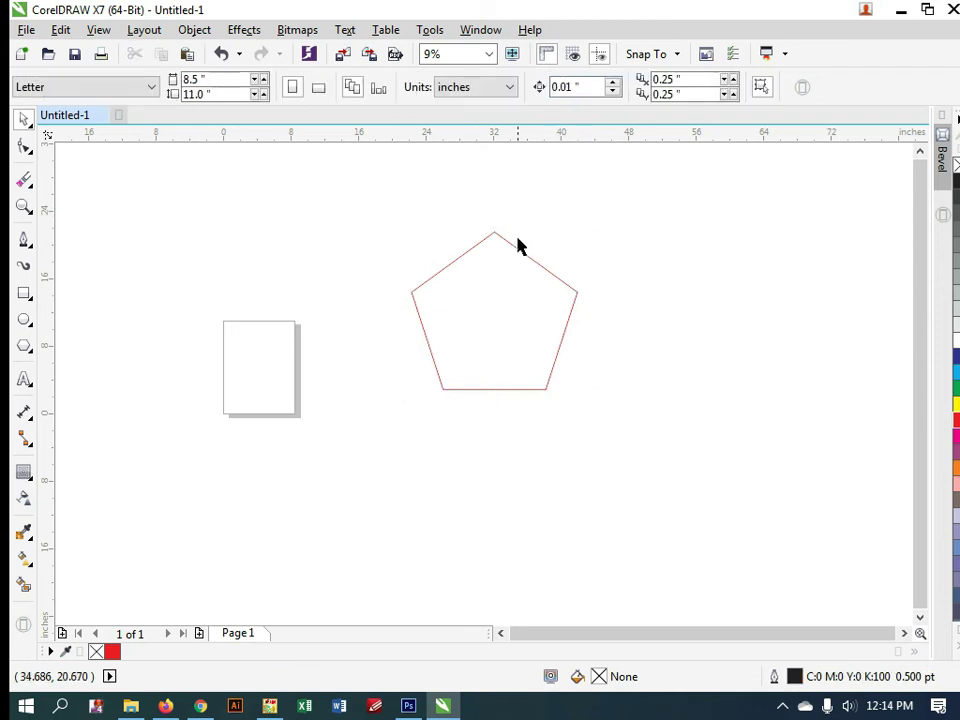
Step: Thicken the pentagon's outline in stages to 5, 10, 20 and finally 50 pt
scroll(478, 278, up, 3)
click(471, 267)
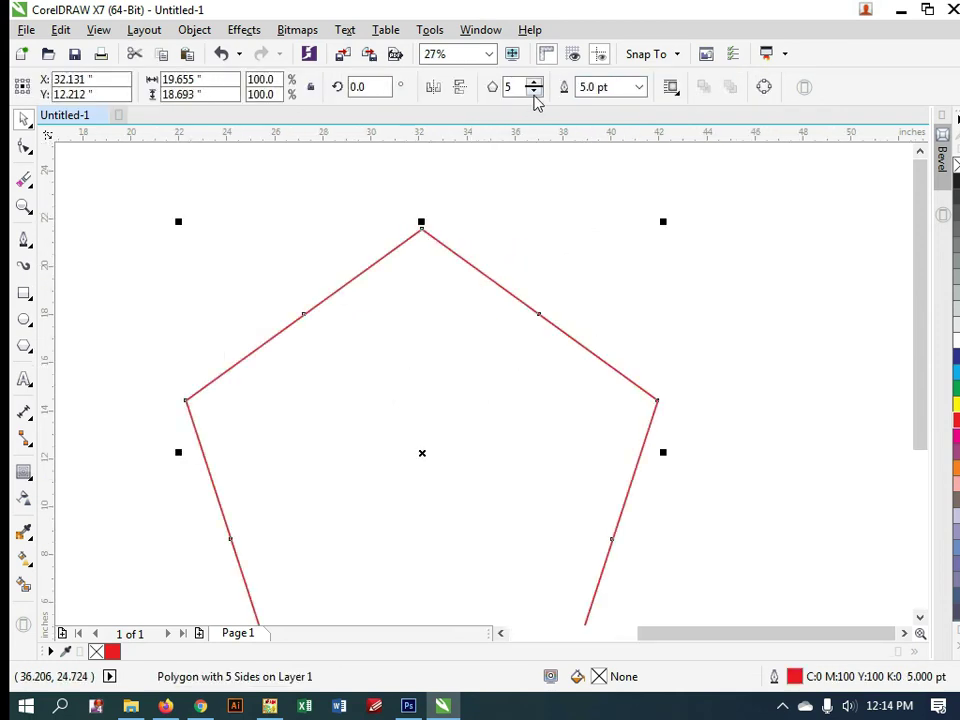
click(617, 86)
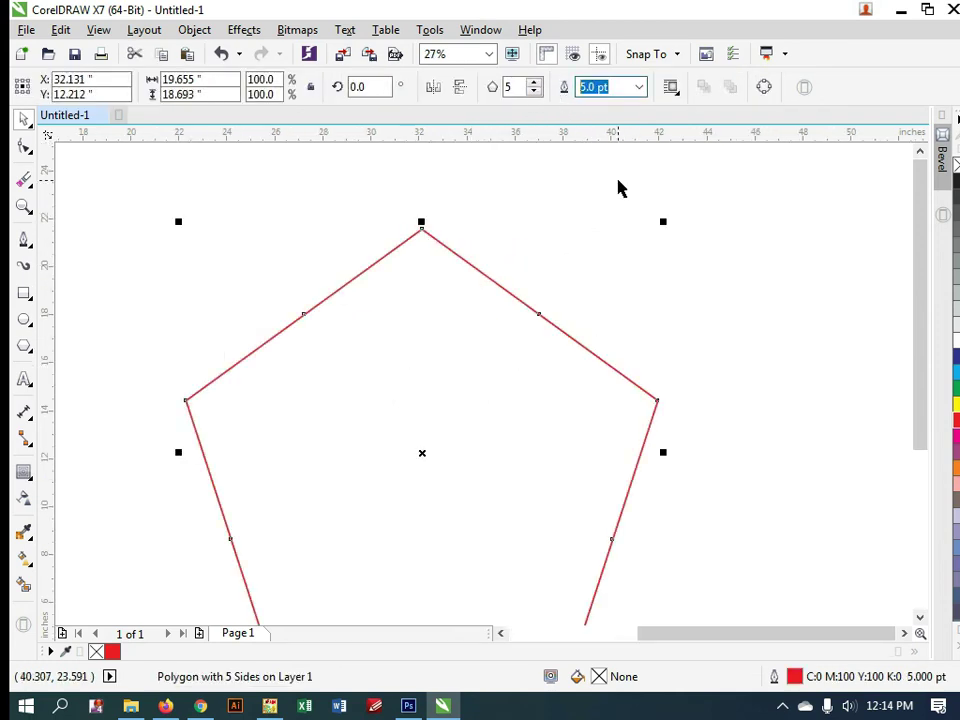
text(10)
key(Return)
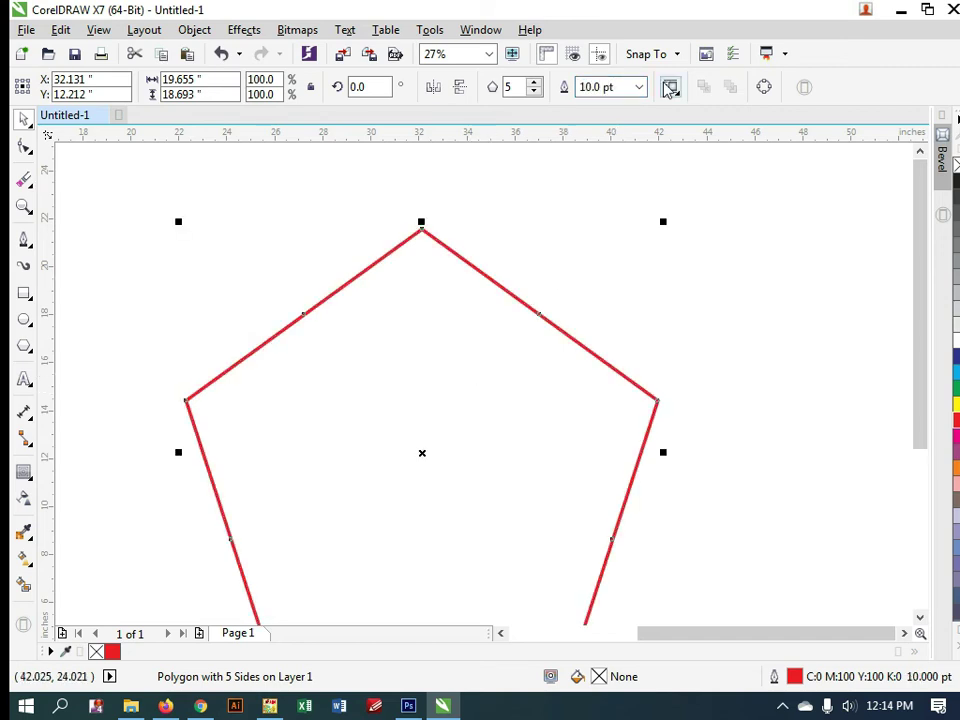
click(620, 86)
text(20)
key(Return)
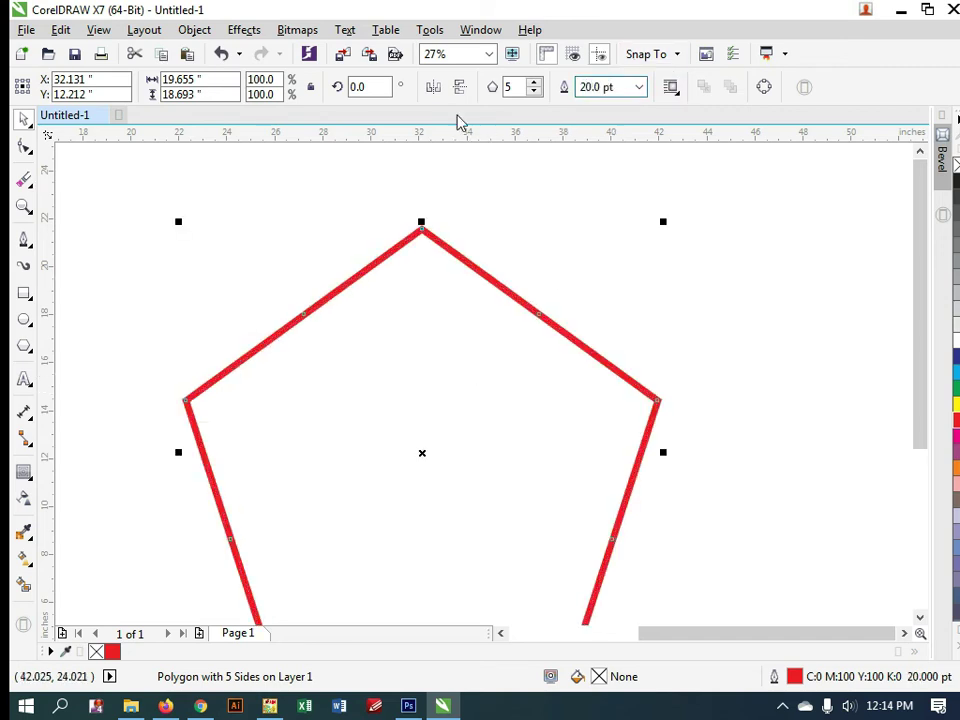
click(622, 87)
text(50)
key(Return)
Step: Examine the pentagon's thick red outline at several zoom levels
scroll(606, 315, down, 4)
key(z)
scroll(549, 381, up, 2)
drag(315, 275, 546, 488)
key(Escape)
click(450, 309)
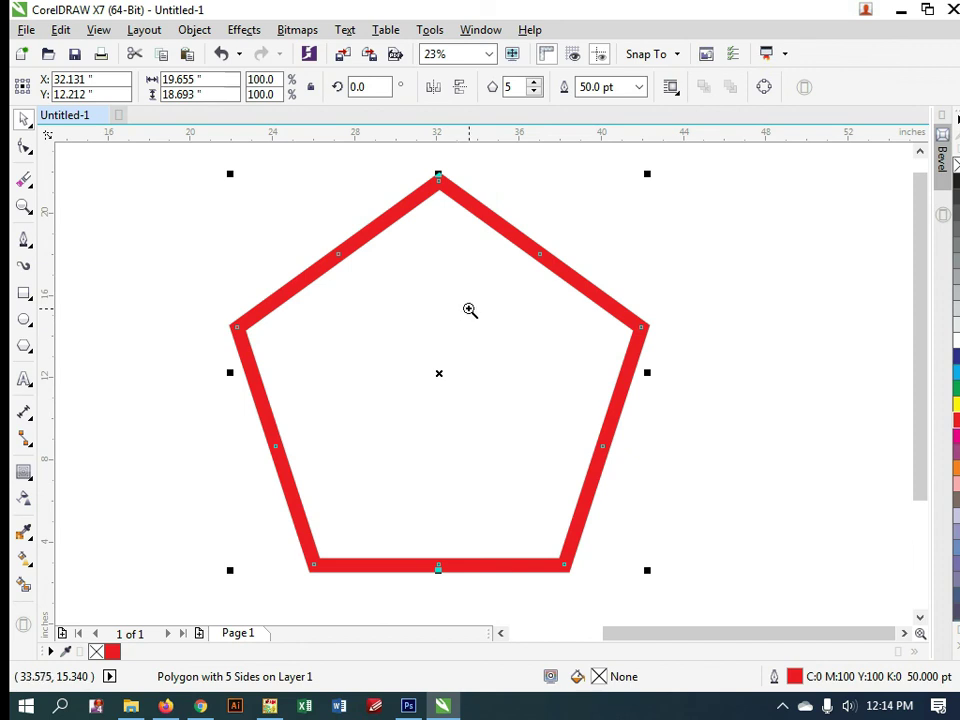
scroll(231, 258, up, 1)
scroll(497, 384, down, 3)
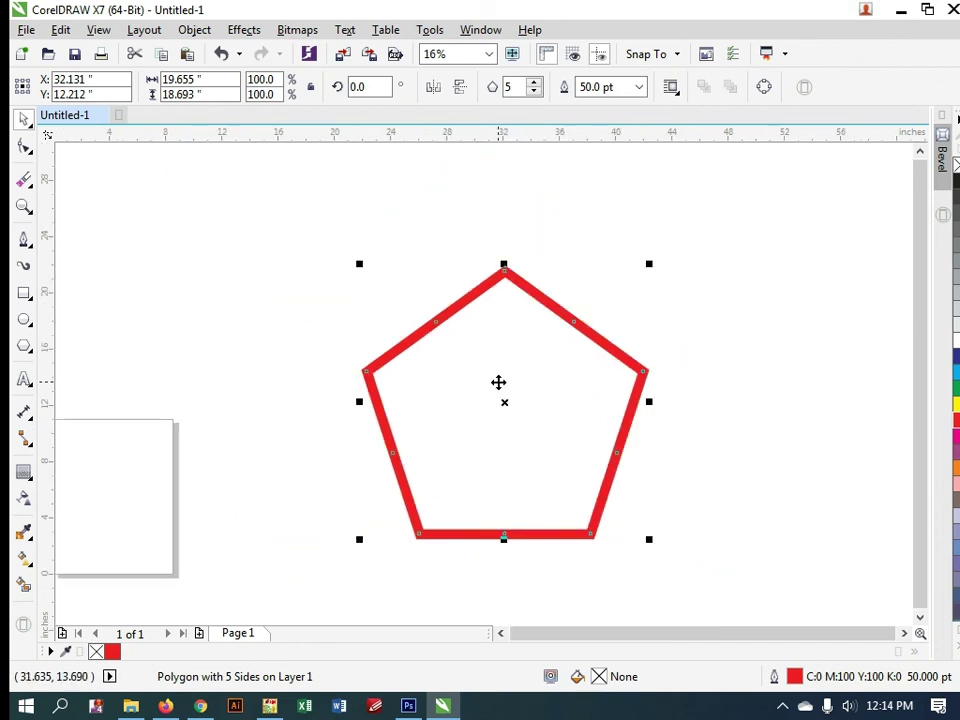
drag(312, 307, 641, 510)
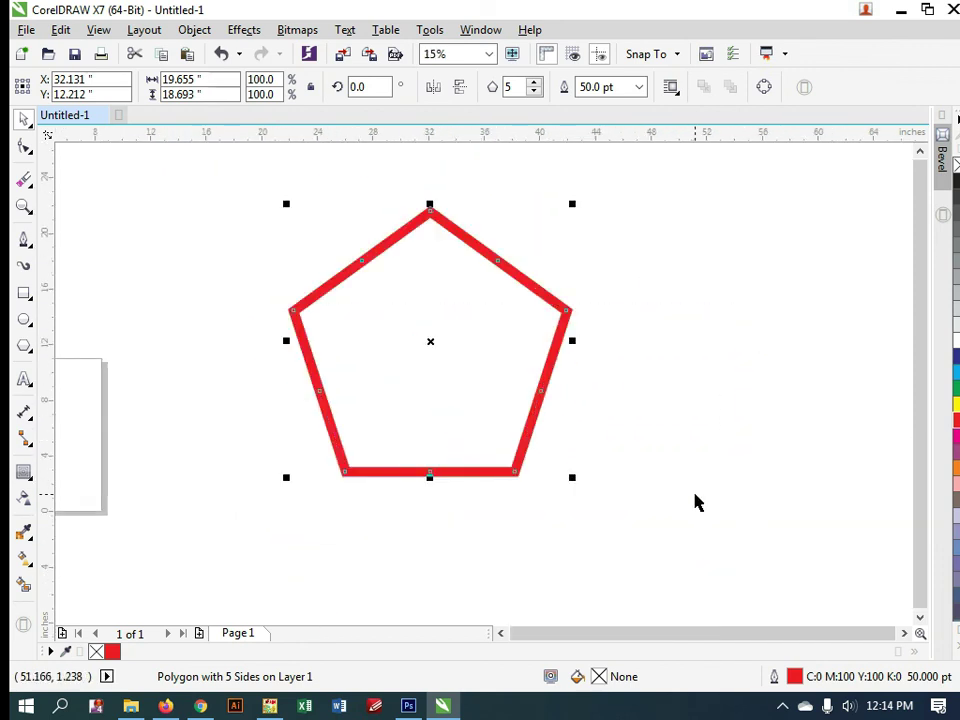
click(630, 301)
click(448, 228)
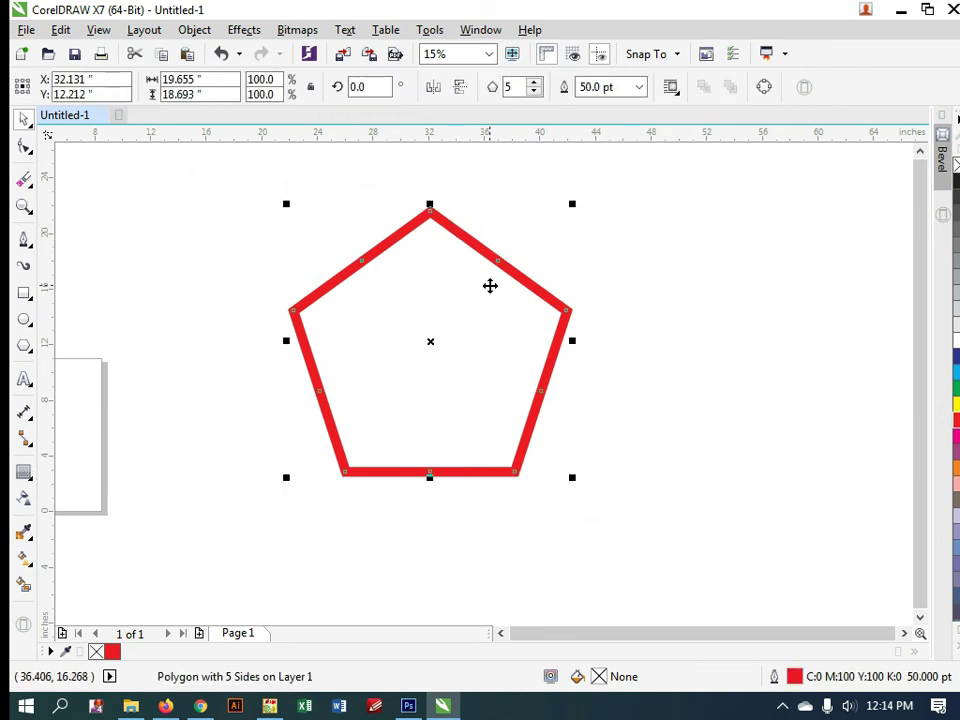
Step: Delete the red pentagon and bring the whole empty page back into view
key(Delete)
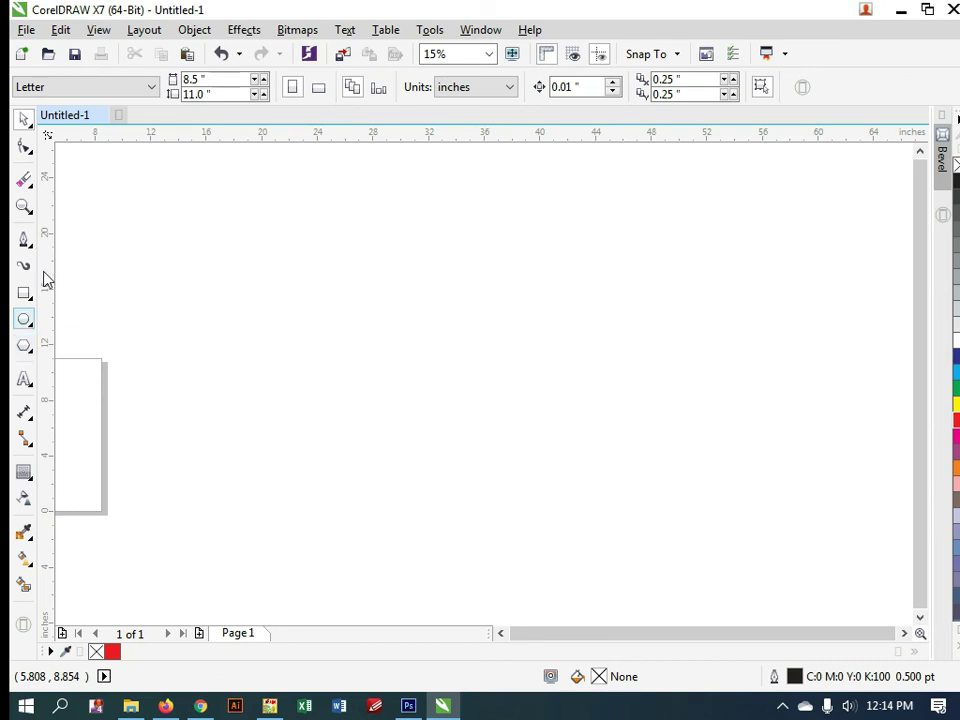
scroll(257, 310, down, 1)
drag(400, 451, 405, 440)
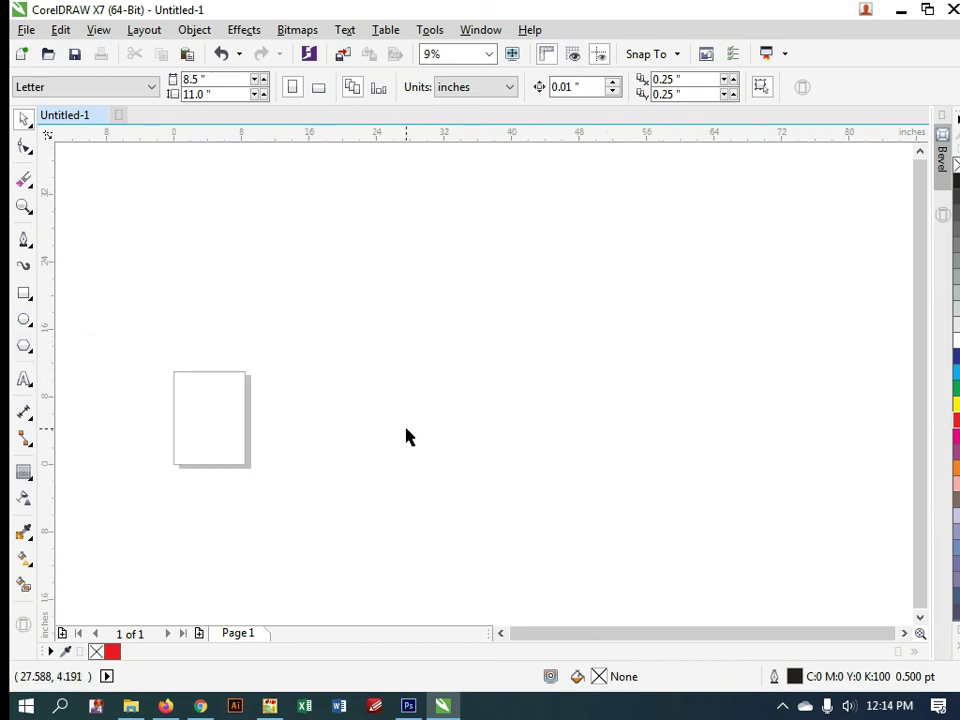
Step: Draw a rectangle about 25.1 by 15.3 inches in the empty area above and to the right of the page
click(24, 294)
drag(274, 249, 487, 379)
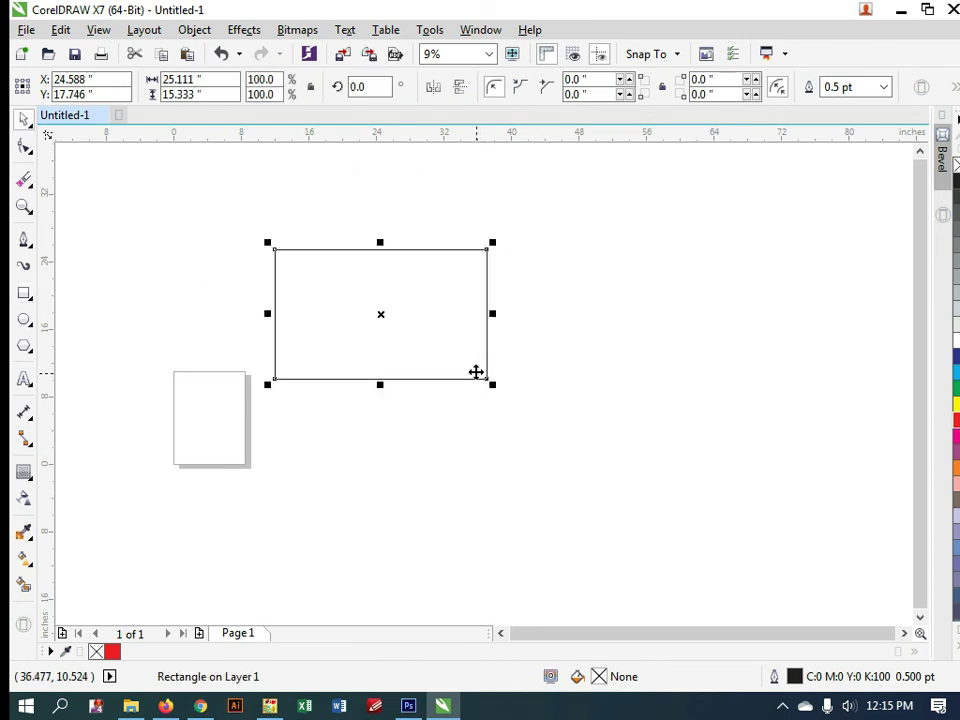
key(space)
key(Escape)
Step: Fill the rectangle with red and move it about 4.5 inches right and 1.6 inches up
scroll(382, 263, up, 2)
click(461, 379)
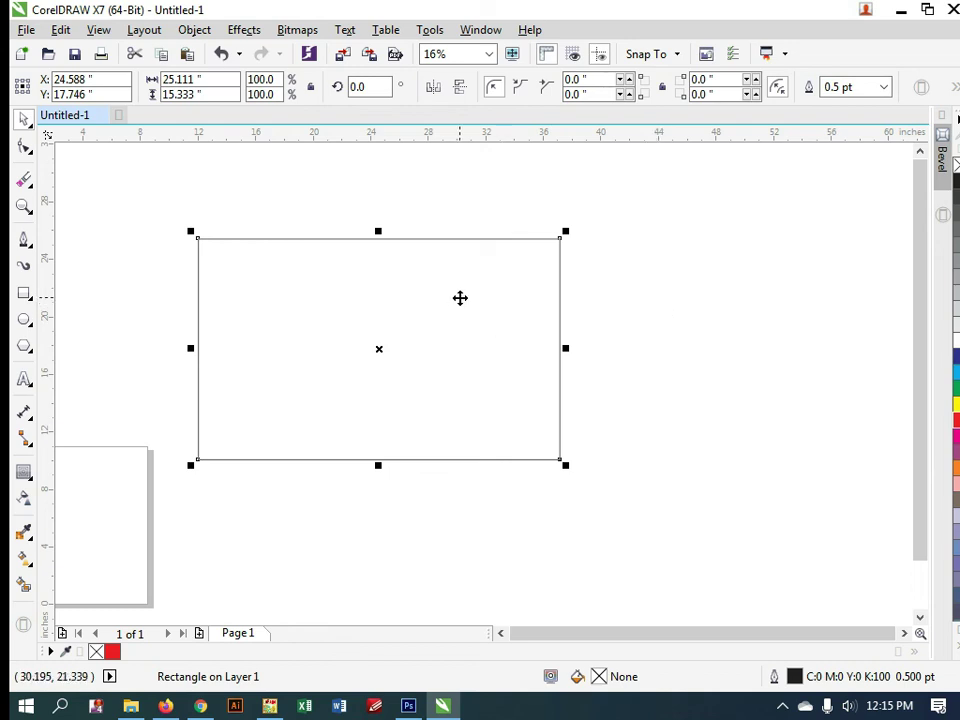
click(955, 420)
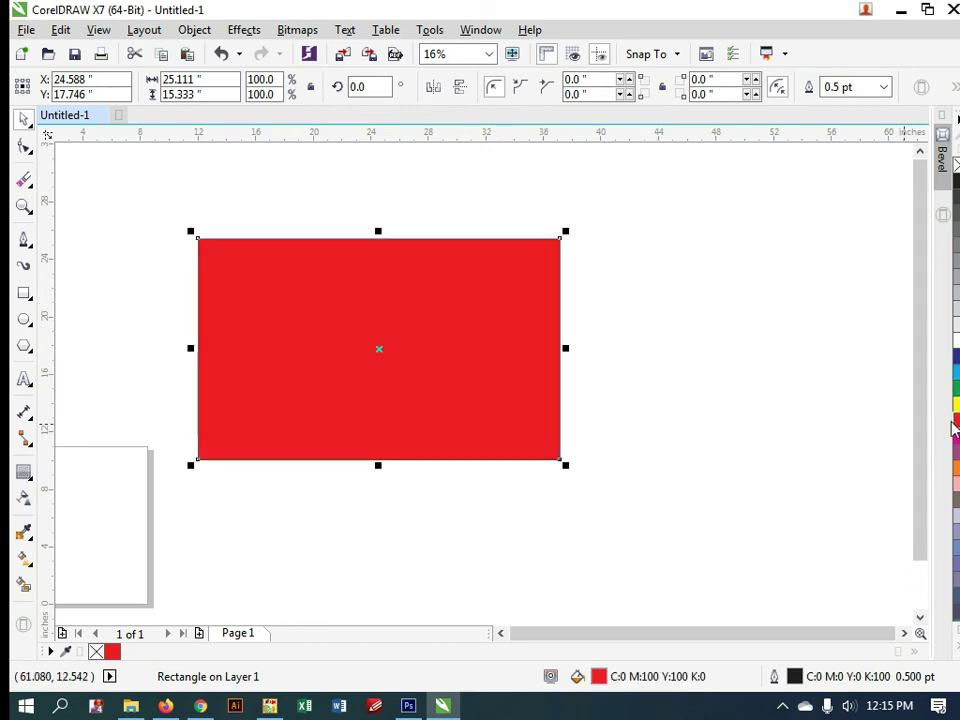
drag(403, 323, 465, 300)
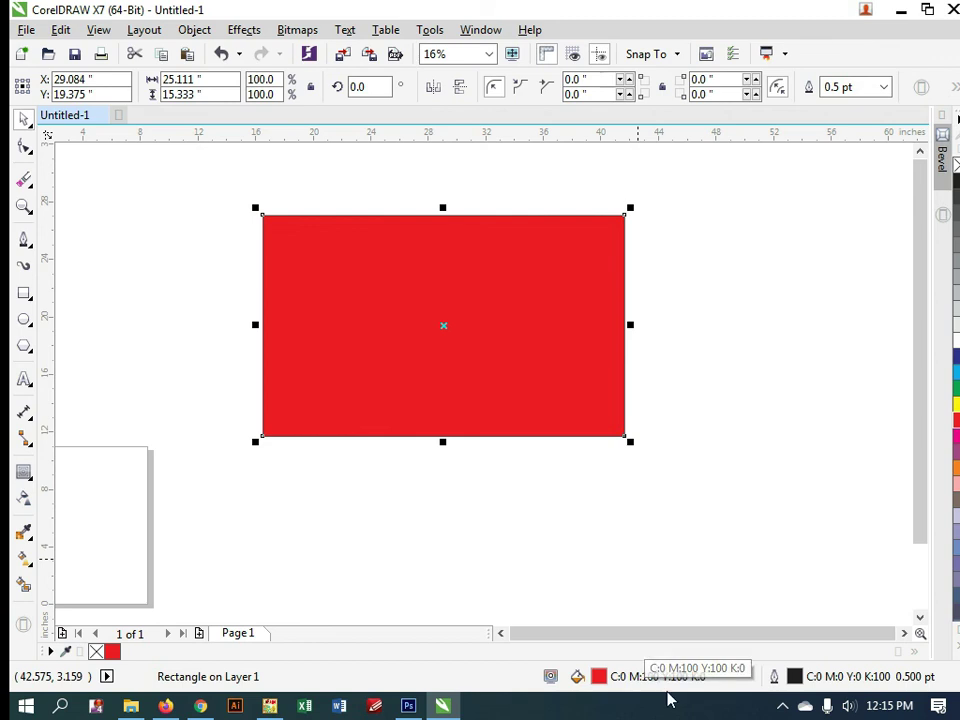
Step: Practise marquee-selecting, deselecting and reselecting the red rectangle, and undo a trial move of it
drag(684, 183, 184, 538)
click(214, 561)
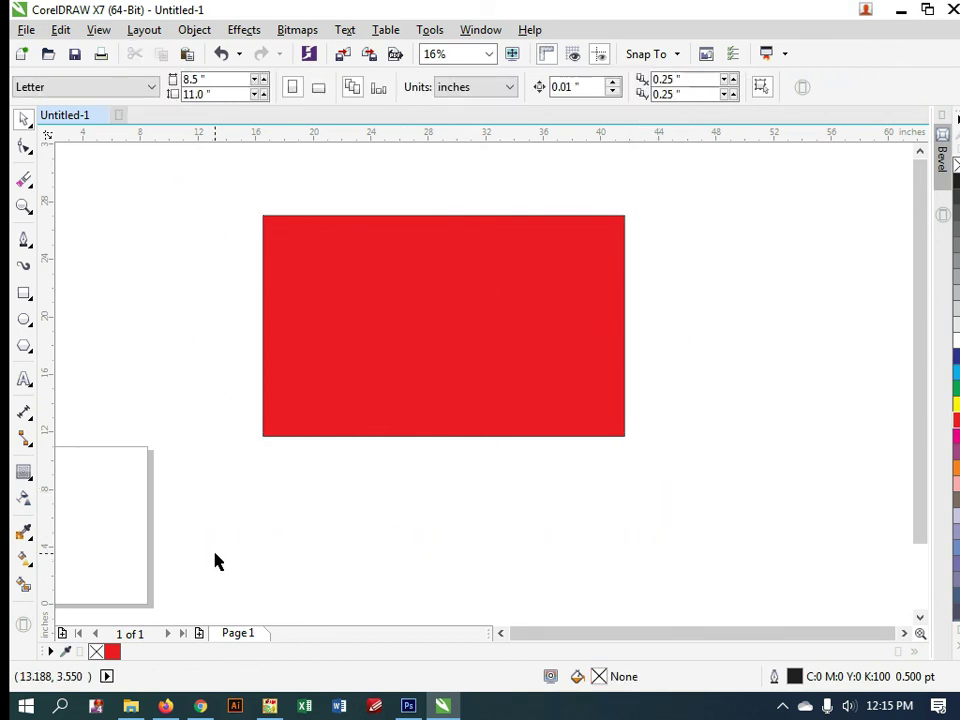
click(407, 321)
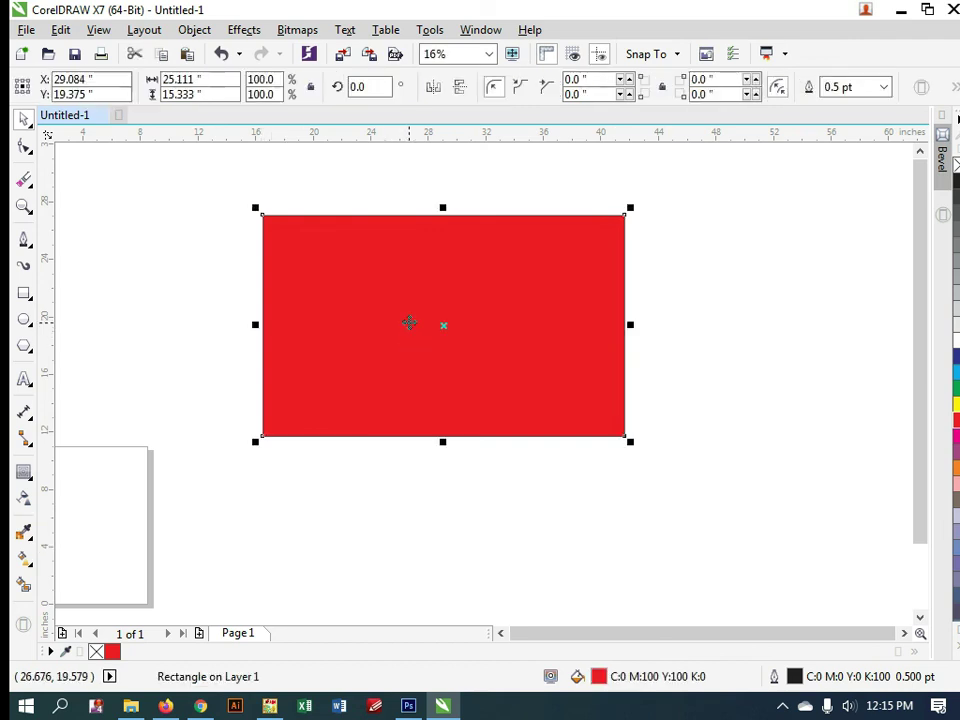
drag(554, 342, 546, 309)
key(ctrl+z)
Step: Move the red rectangle above the page and scale it proportionally down to about 7.1 by 4.3 inches
scroll(594, 339, down, 2)
drag(343, 242, 729, 467)
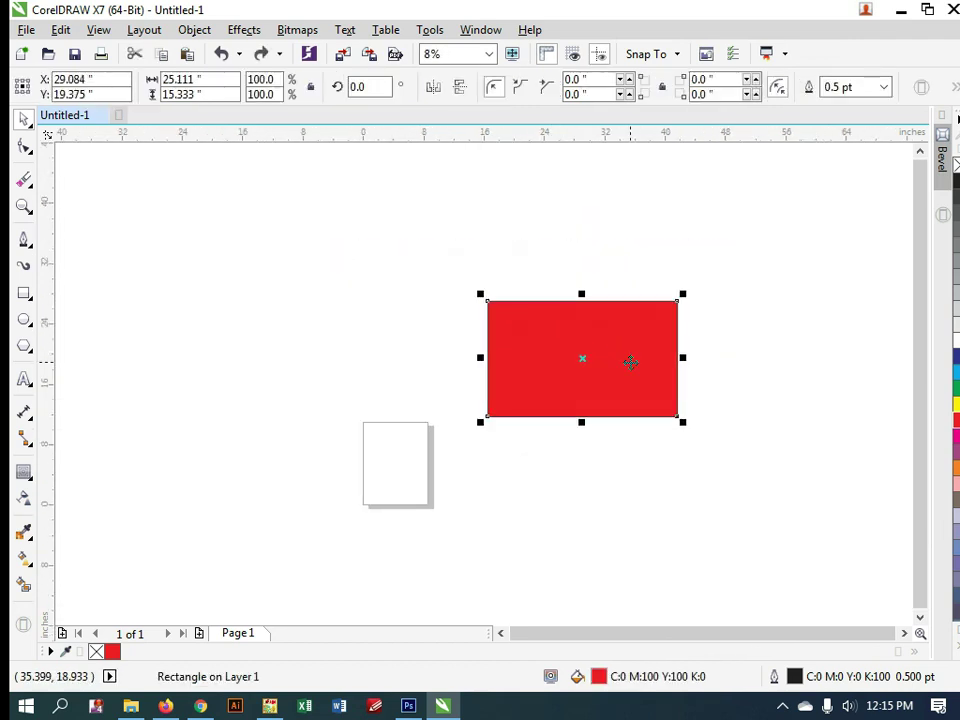
drag(630, 360, 494, 276)
drag(552, 342, 420, 296)
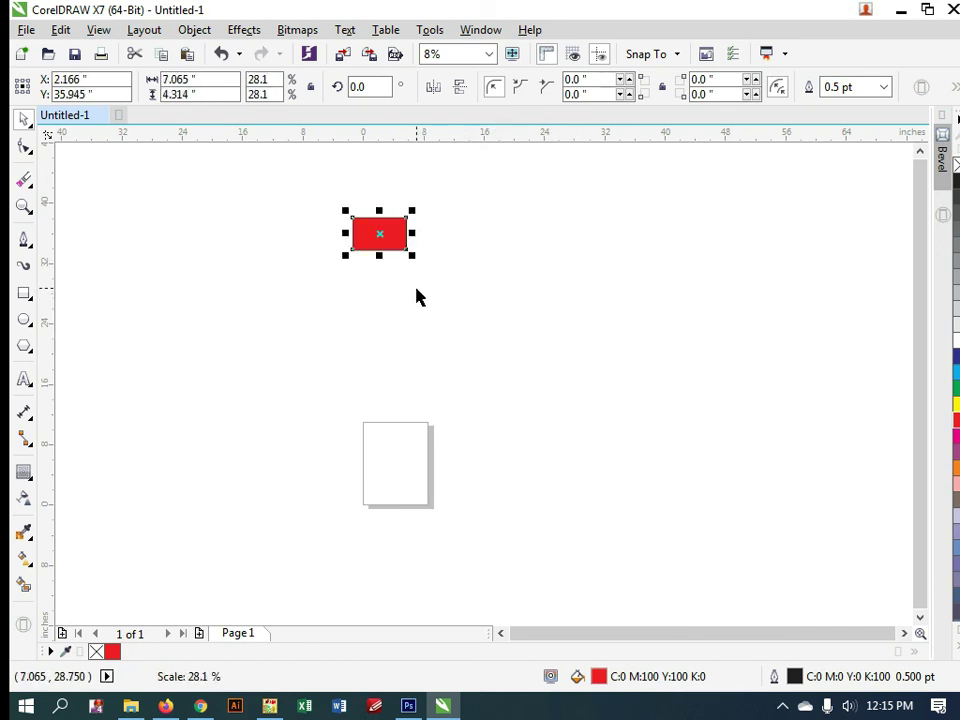
scroll(630, 375, up, 2)
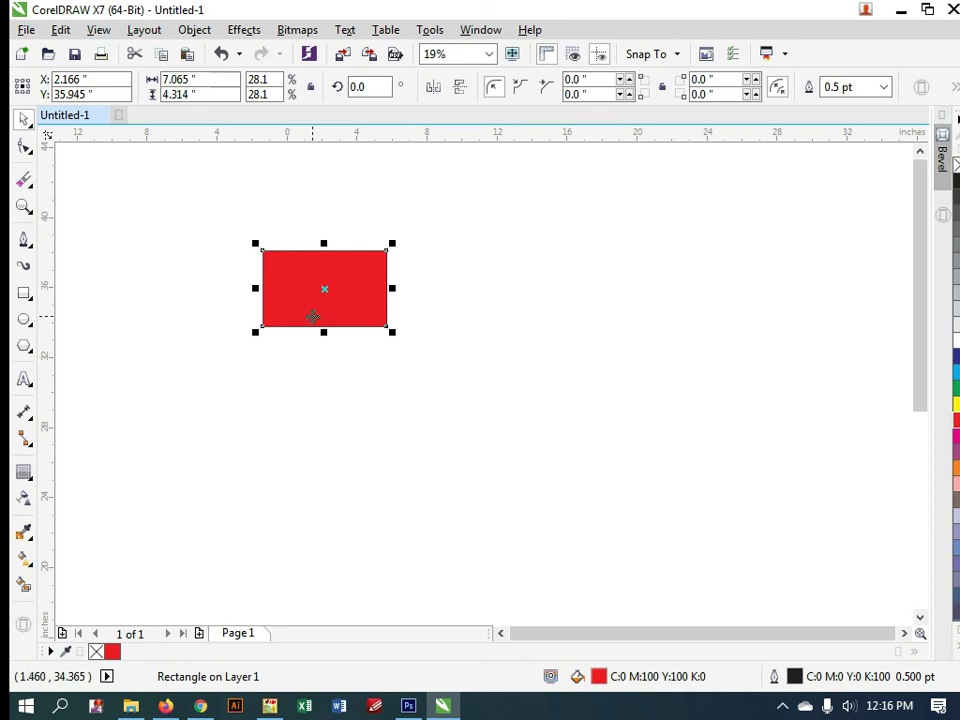
Step: Practise deselecting the small red rectangle and selecting it again with a marquee drawn around it
click(174, 238)
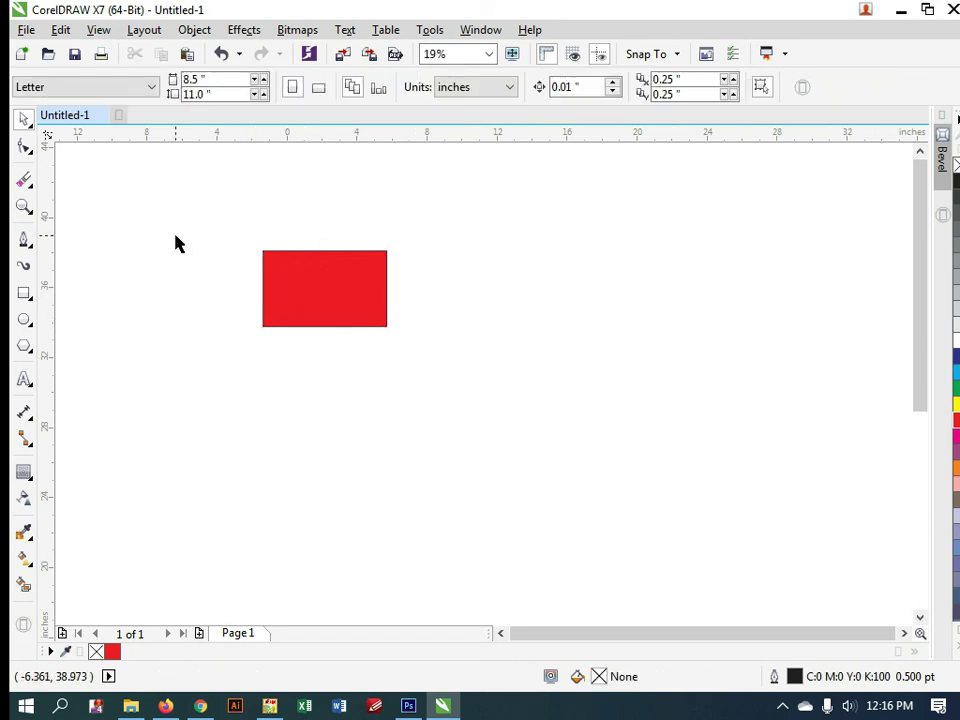
drag(174, 193, 476, 364)
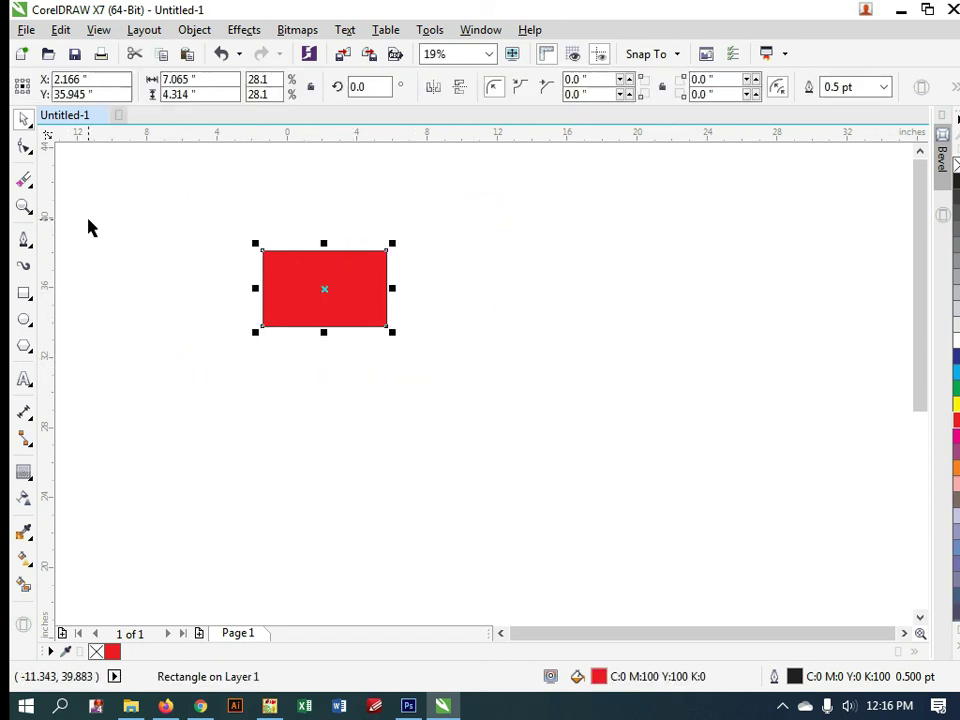
click(88, 226)
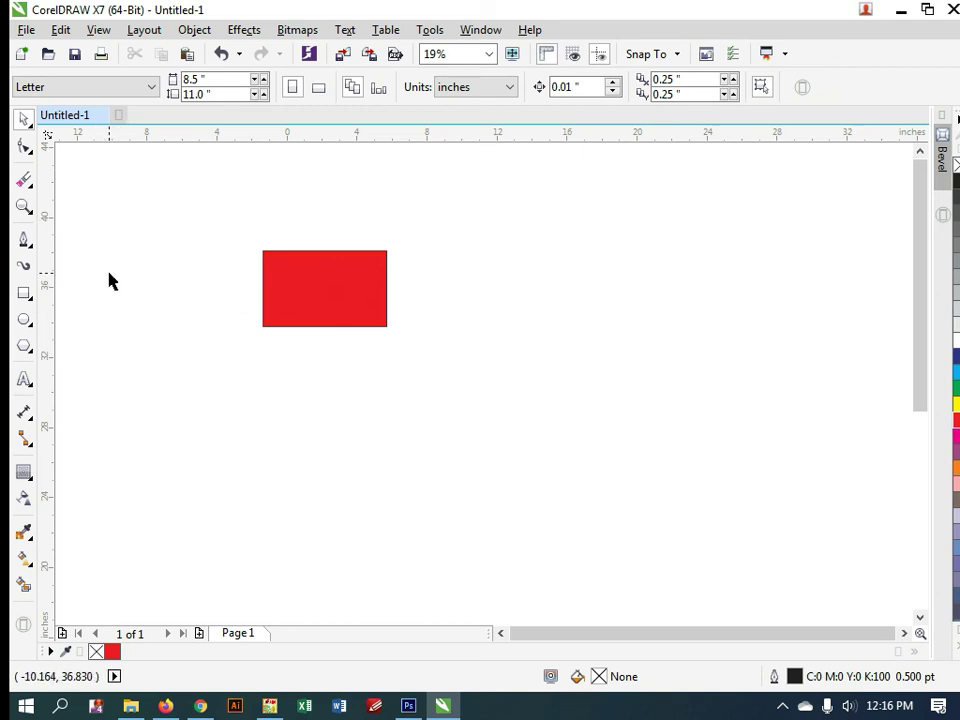
drag(201, 204, 467, 388)
Step: Recolour the rectangle's fill to orange and finally to the brownish grey C0 M20 Y20 K60
key(z)
drag(116, 189, 619, 471)
click(520, 327)
click(456, 330)
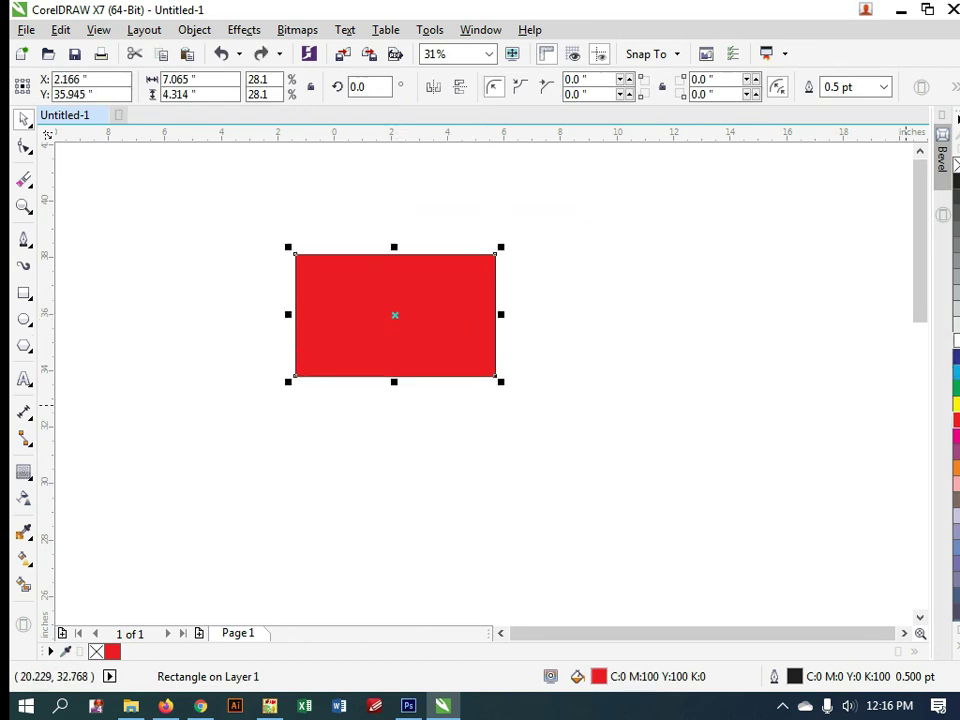
click(955, 468)
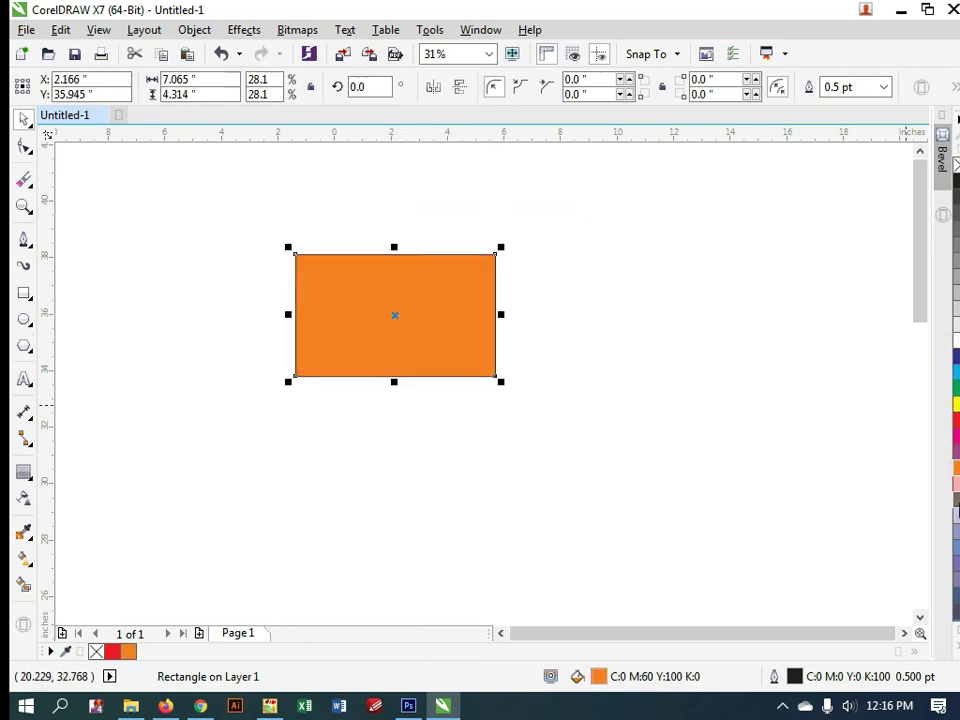
click(955, 503)
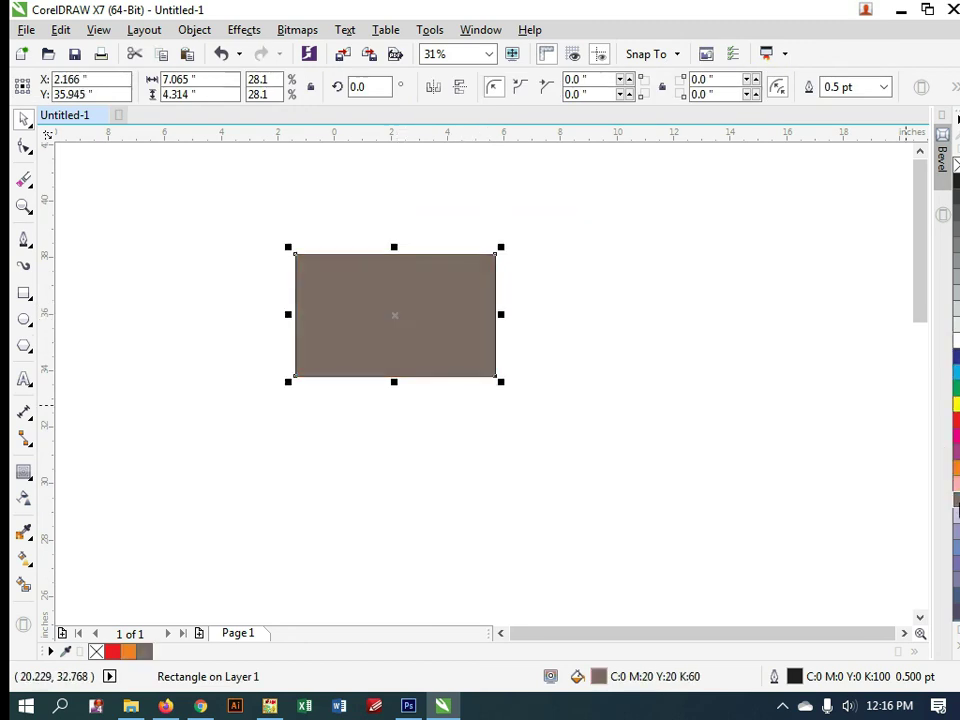
Step: Try to reshape the rectangle's upper-left corner with the Shape tool, and undo a trial move of the rectangle
click(24, 148)
drag(296, 256, 281, 240)
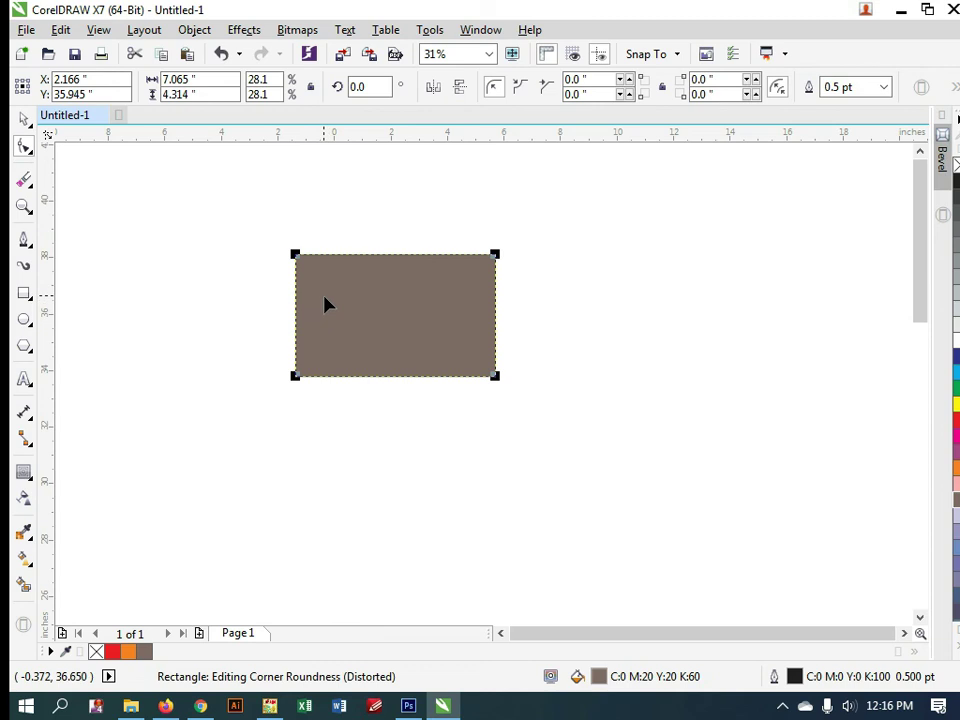
key(space)
key(Escape)
click(344, 319)
drag(344, 319, 407, 289)
key(ctrl+z)
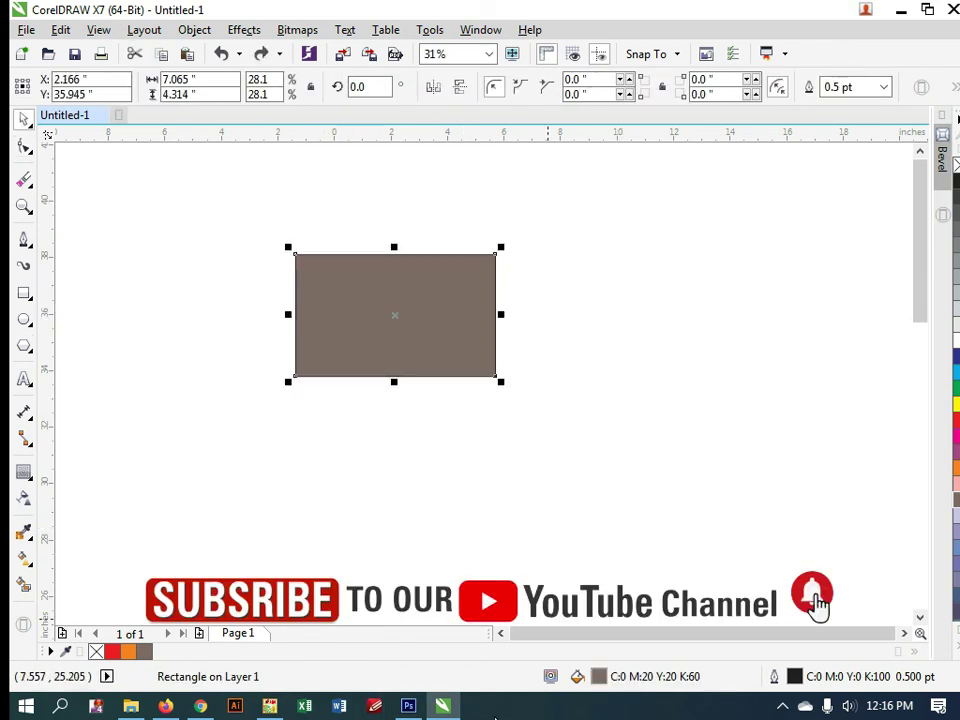
click(782, 706)
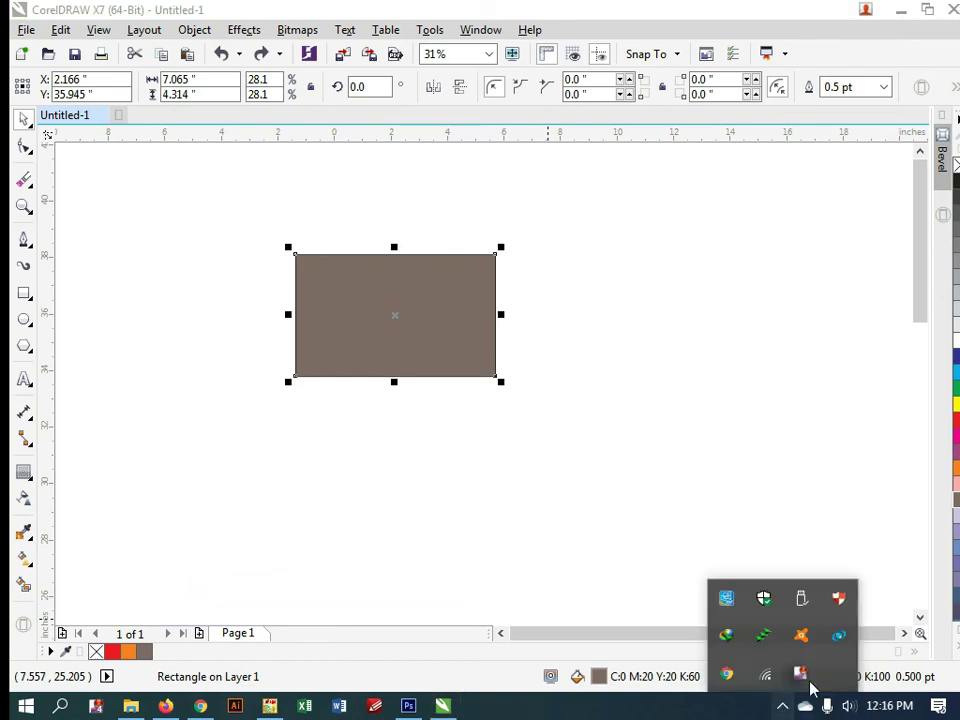